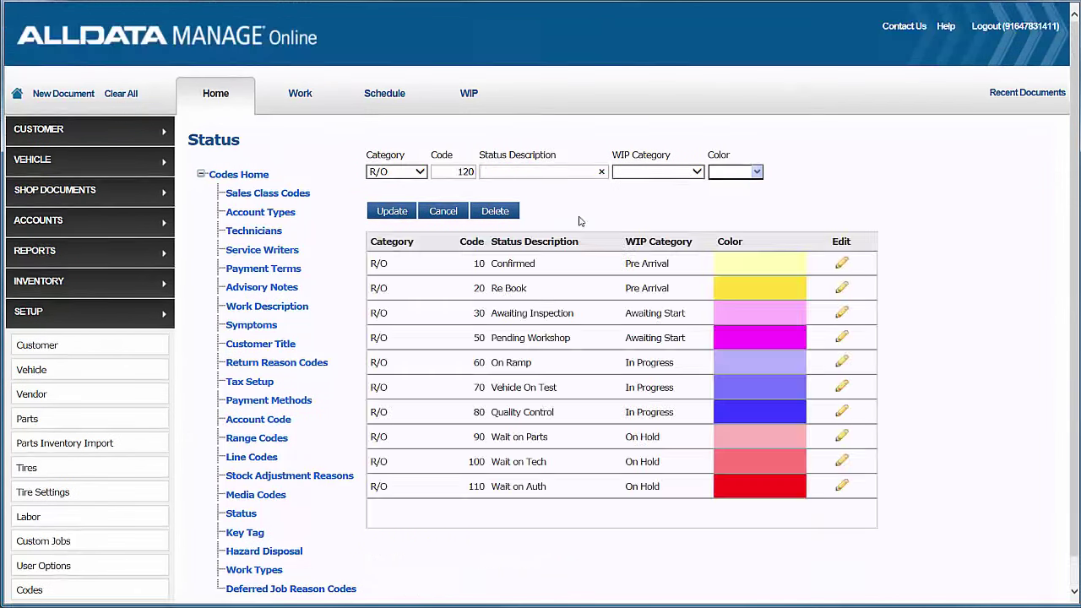
Create the R/O status 120 'Work Complete' in the Work Complete WIP category and pick its colour
{"action": "type", "text": "Work Complete"}
{"action": "left_click", "coordinate": [640, 172]}
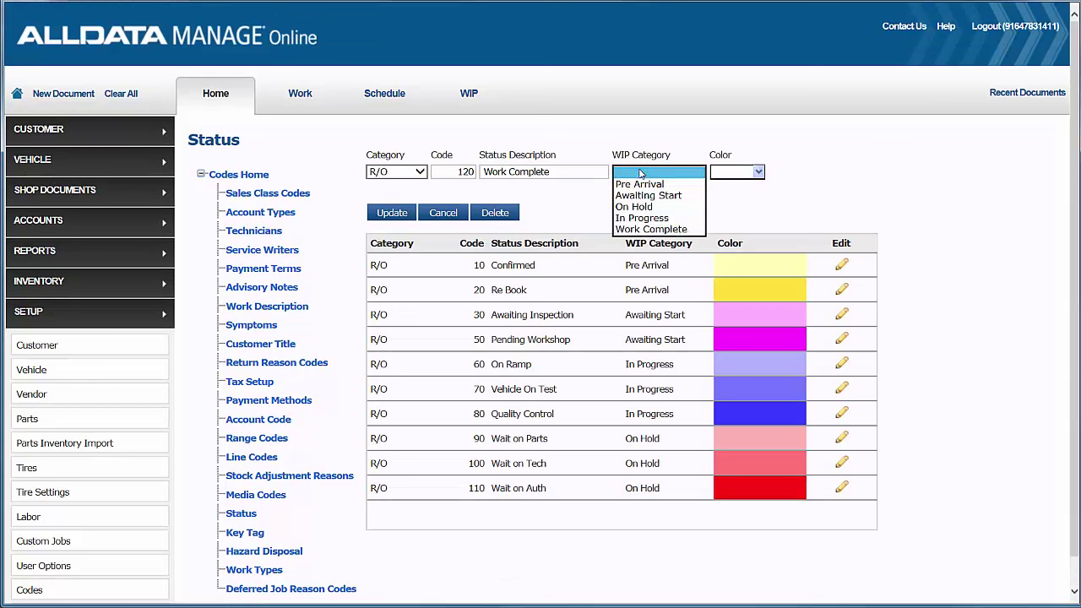
{"action": "left_click", "coordinate": [650, 229]}
{"action": "left_click", "coordinate": [736, 171]}
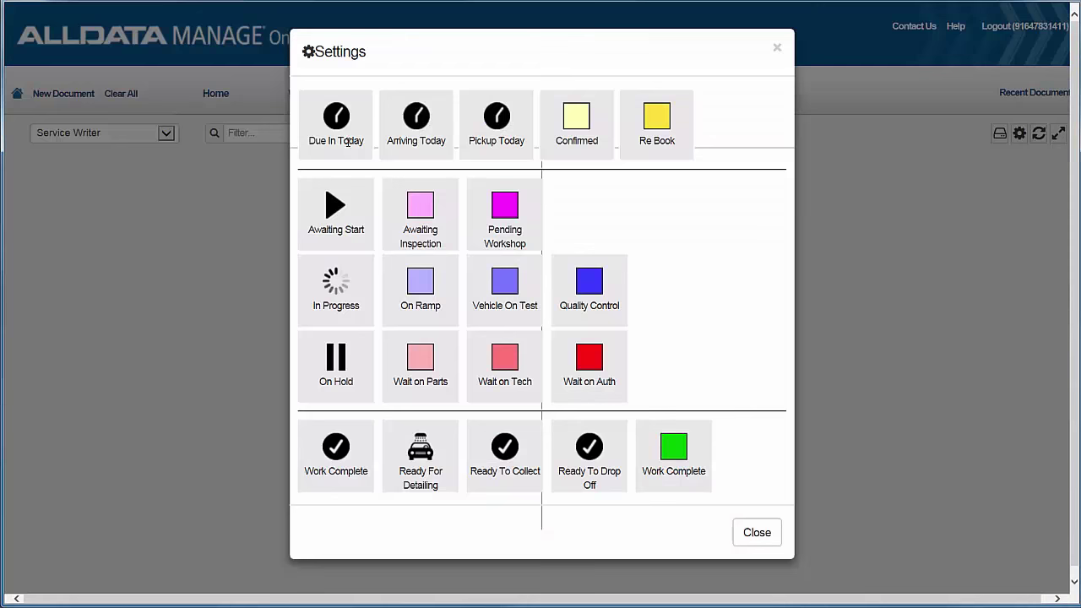
Enable Due In Today, Awaiting Inspection and Pending Workshop panels; reposition Vehicle On Test and Ready For Detailing
{"action": "left_click", "coordinate": [347, 141]}
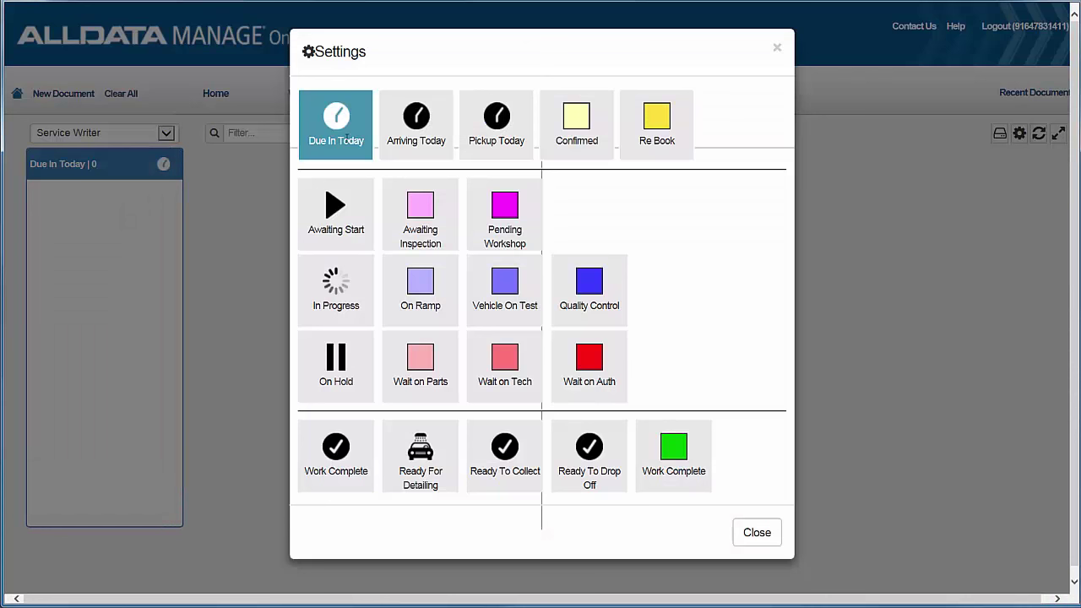
{"action": "left_click", "coordinate": [408, 211]}
{"action": "left_click", "coordinate": [498, 219]}
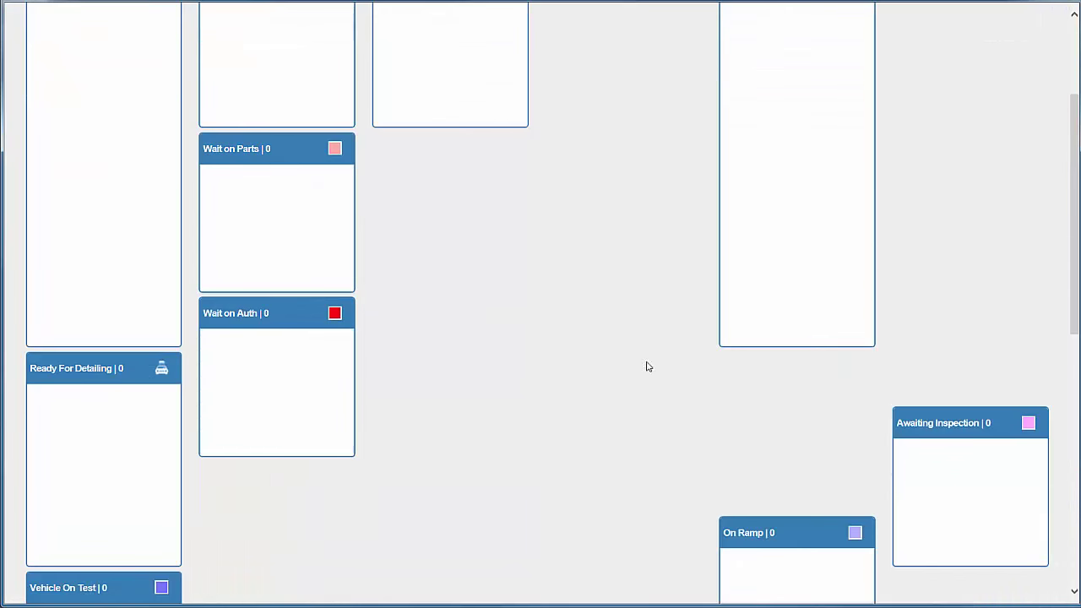
{"action": "left_click_drag", "start_coordinate": [101, 582], "coordinate": [448, 148]}
{"action": "left_click_drag", "start_coordinate": [127, 363], "coordinate": [981, 61]}
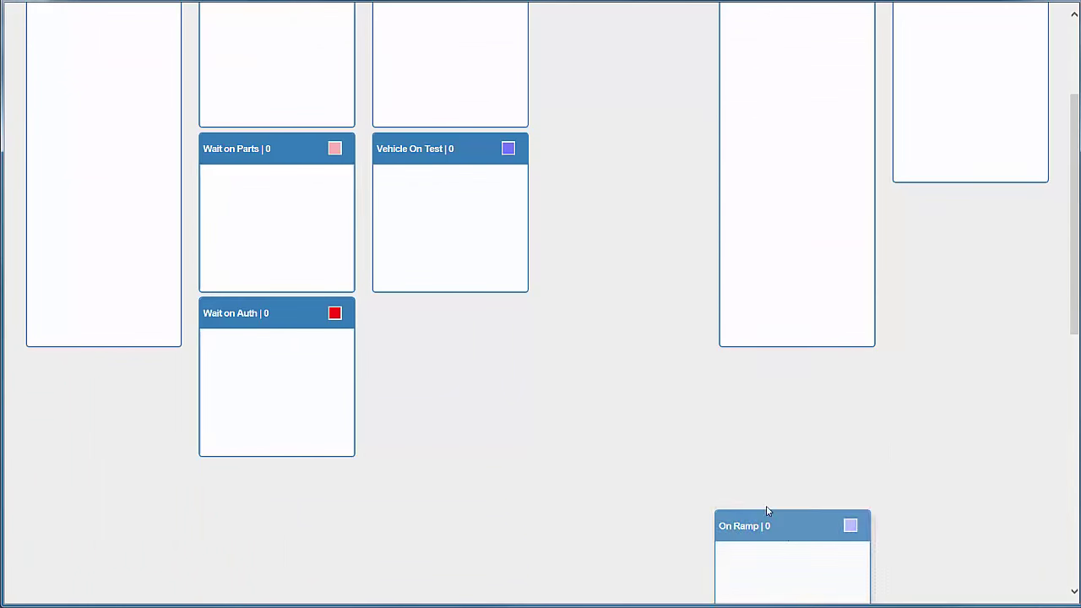
{"action": "left_click_drag", "start_coordinate": [767, 515], "coordinate": [577, 374]}
{"action": "scroll", "coordinate": [576, 374], "scroll_direction": "up", "scroll_amount": 3}
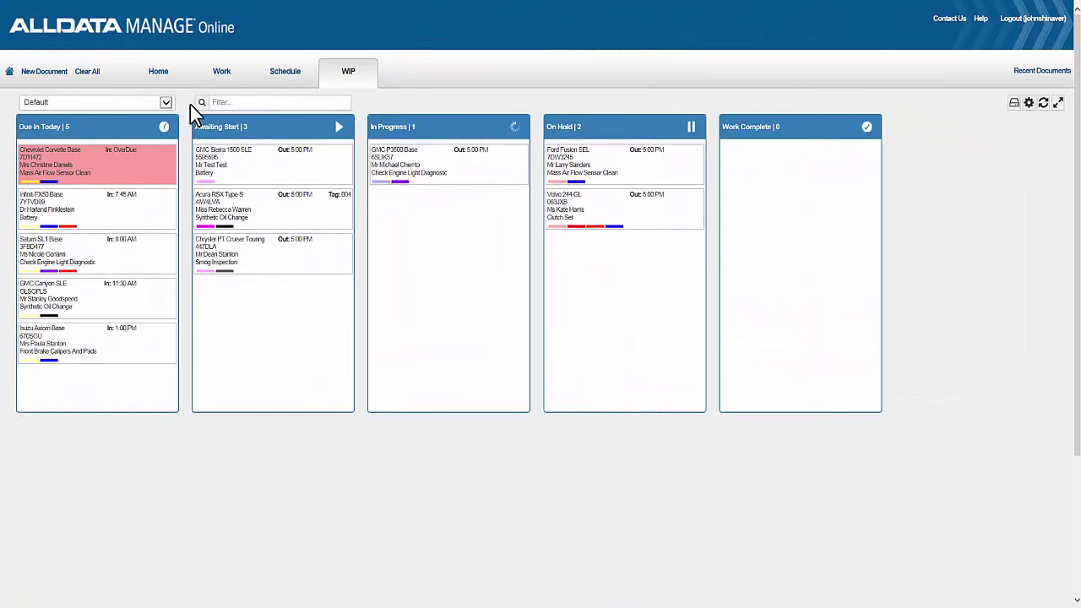
Cycle the WIP board through Service Writer, Shop Manager and Technician layouts, ending on Technician
{"action": "left_click", "coordinate": [168, 102]}
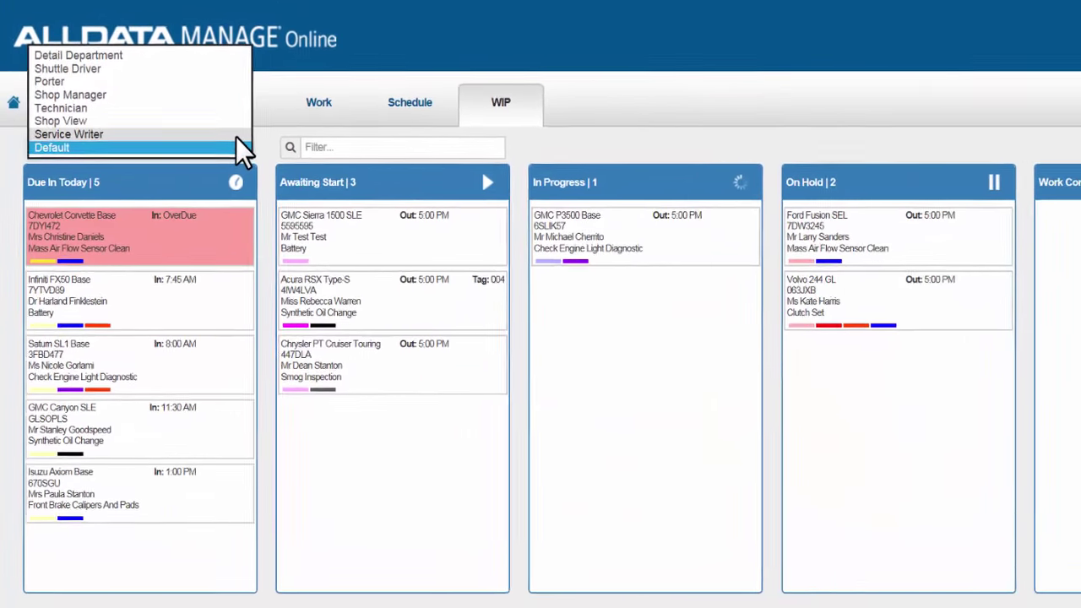
{"action": "left_click", "coordinate": [209, 119]}
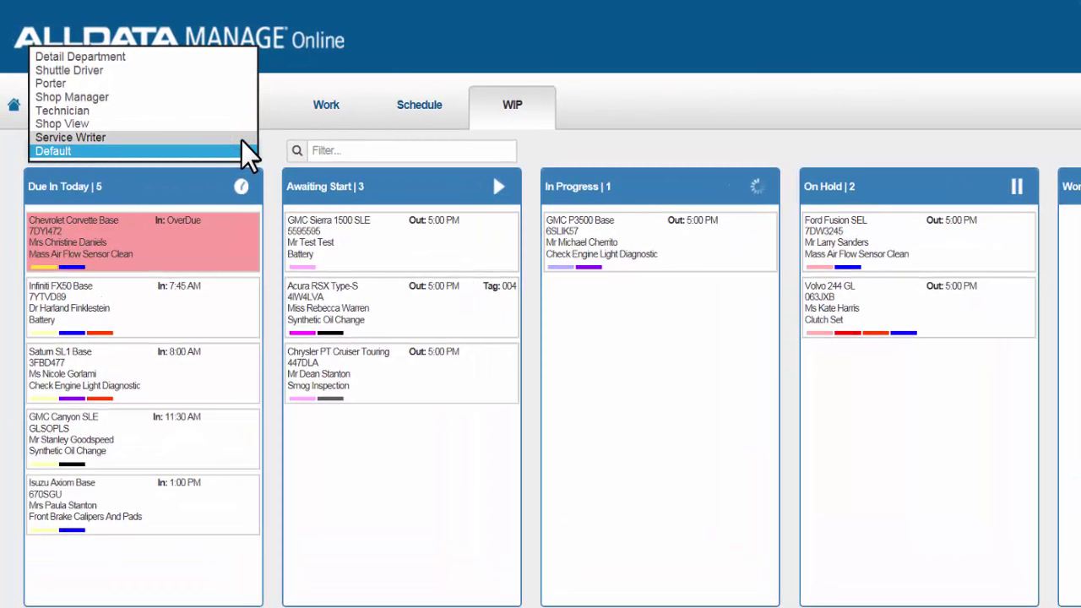
{"action": "left_click", "coordinate": [239, 138]}
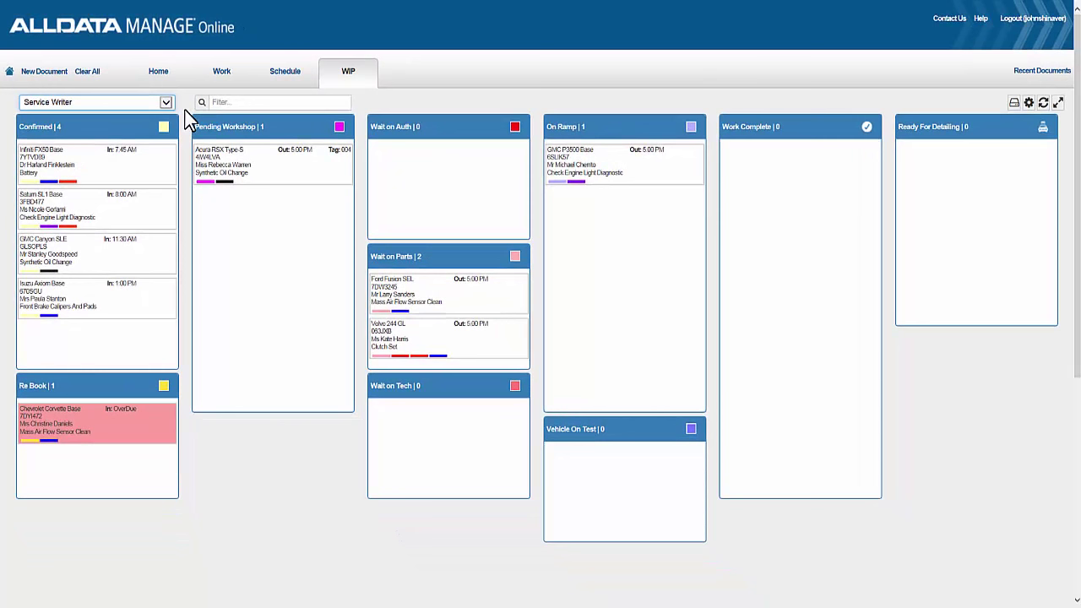
{"action": "left_click", "coordinate": [167, 103]}
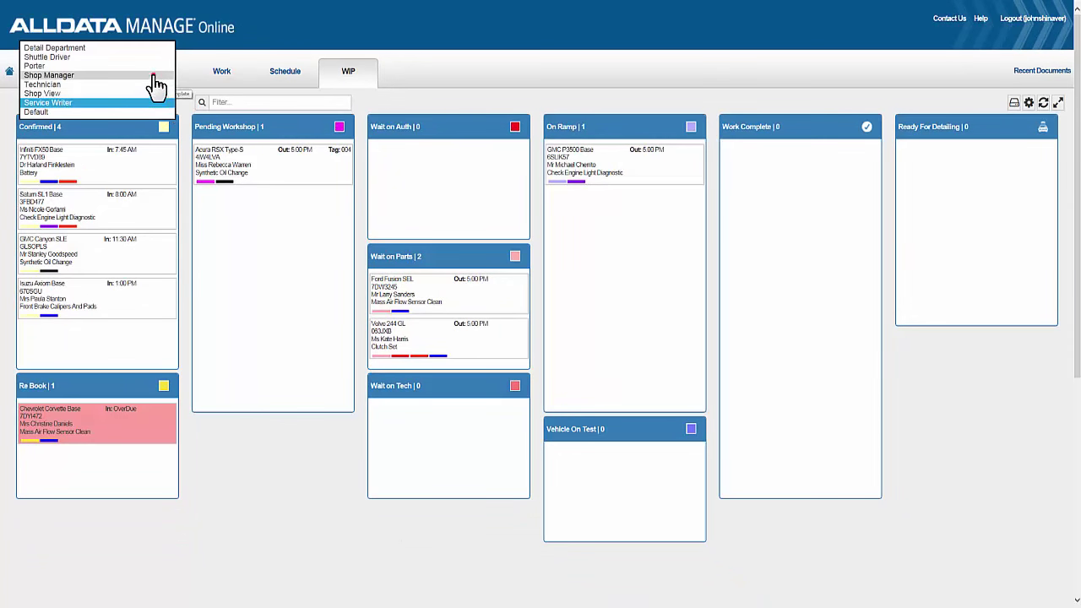
{"action": "left_click", "coordinate": [154, 75]}
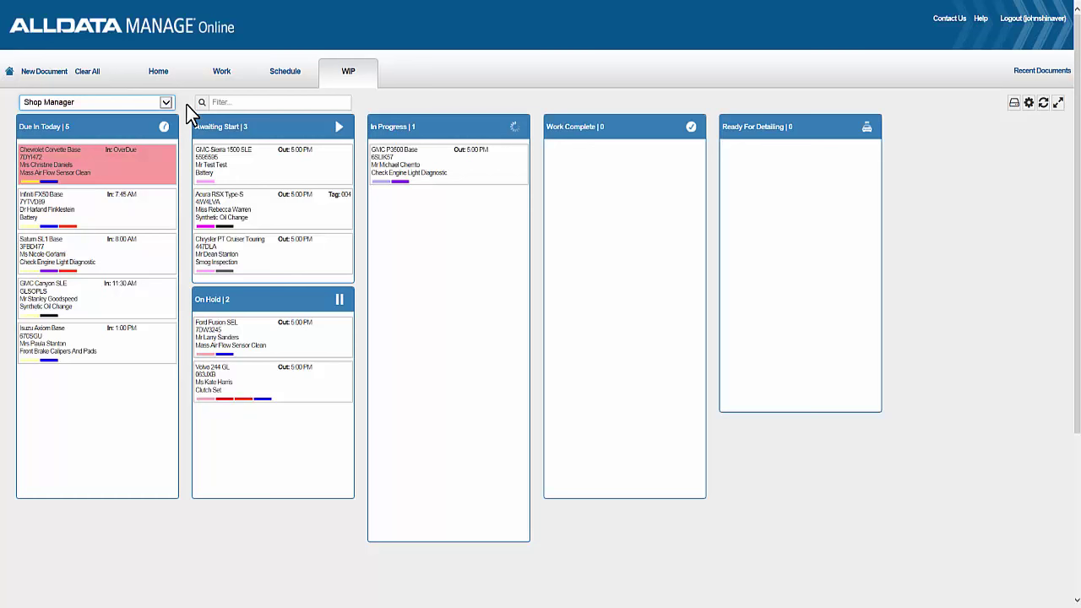
{"action": "left_click", "coordinate": [166, 103]}
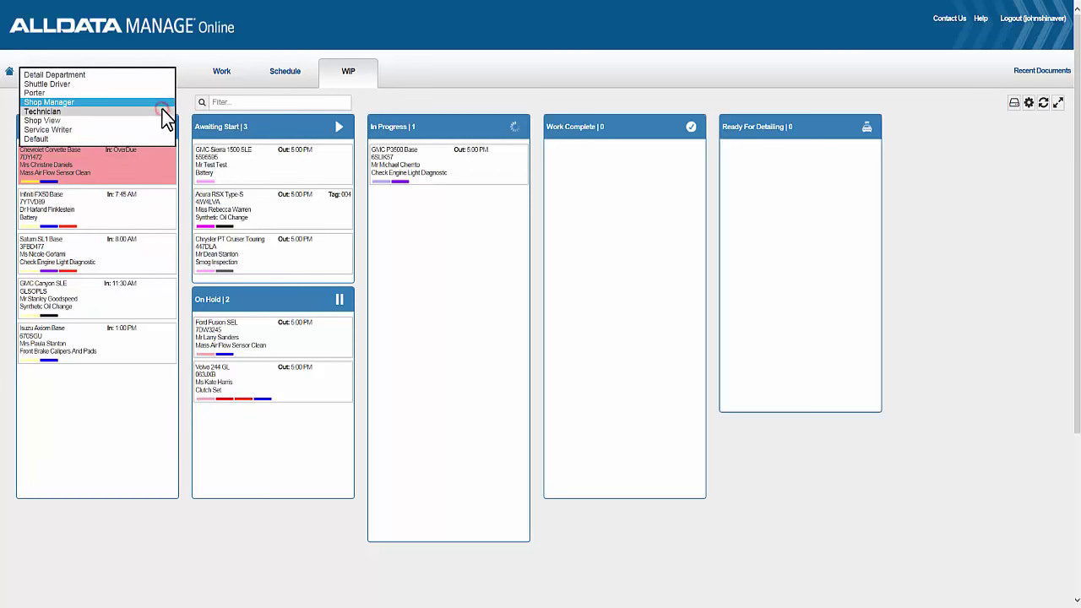
{"action": "left_click", "coordinate": [163, 110]}
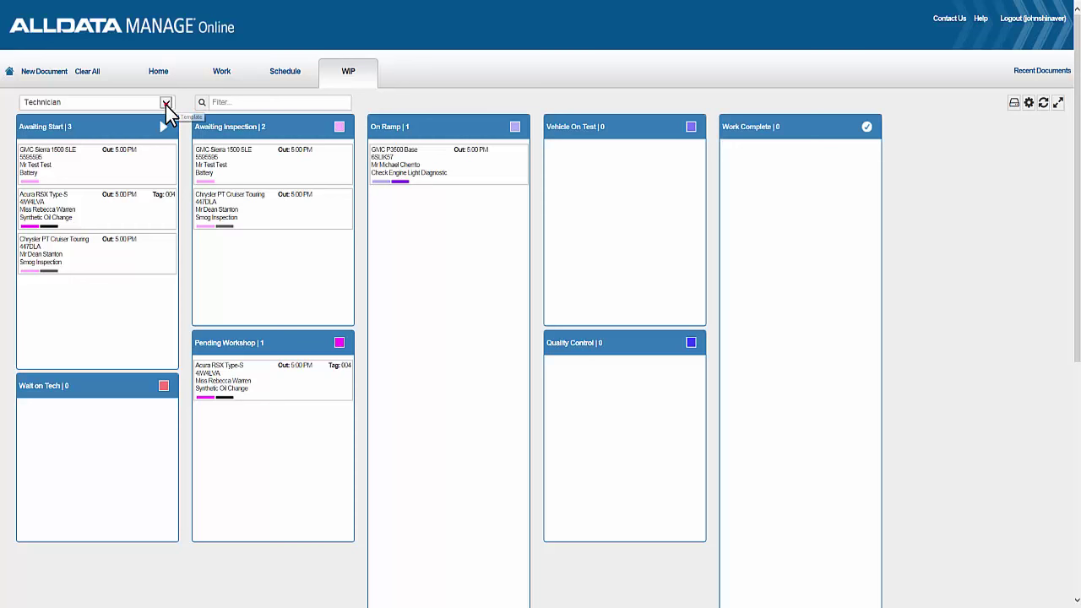
{"action": "left_click", "coordinate": [166, 103]}
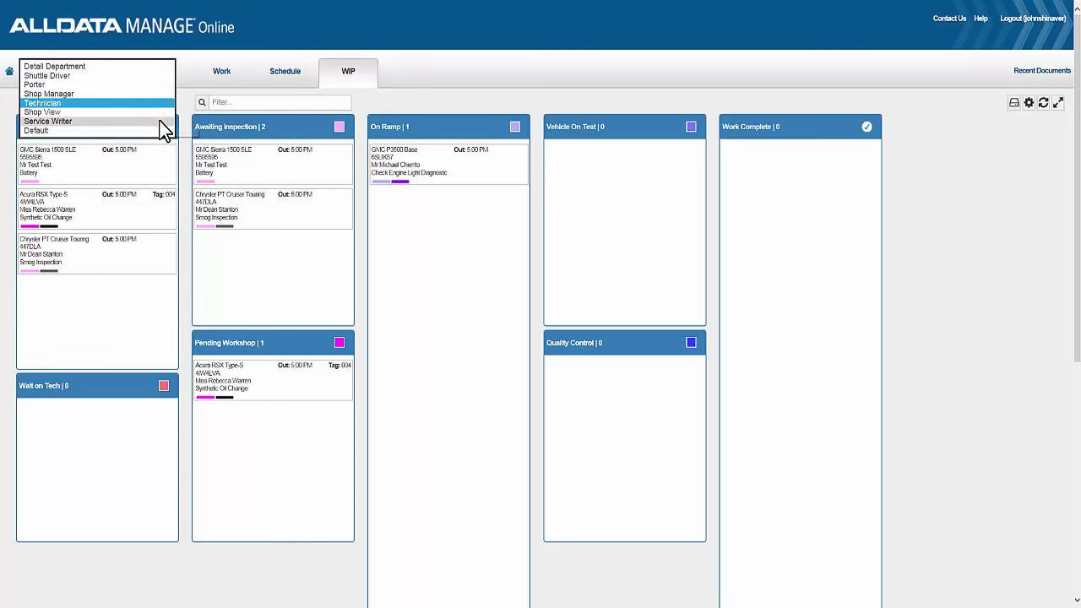
Return the board to the Service Writer view, showing the Acura RSX under Confirmed
{"action": "left_click", "coordinate": [160, 121]}
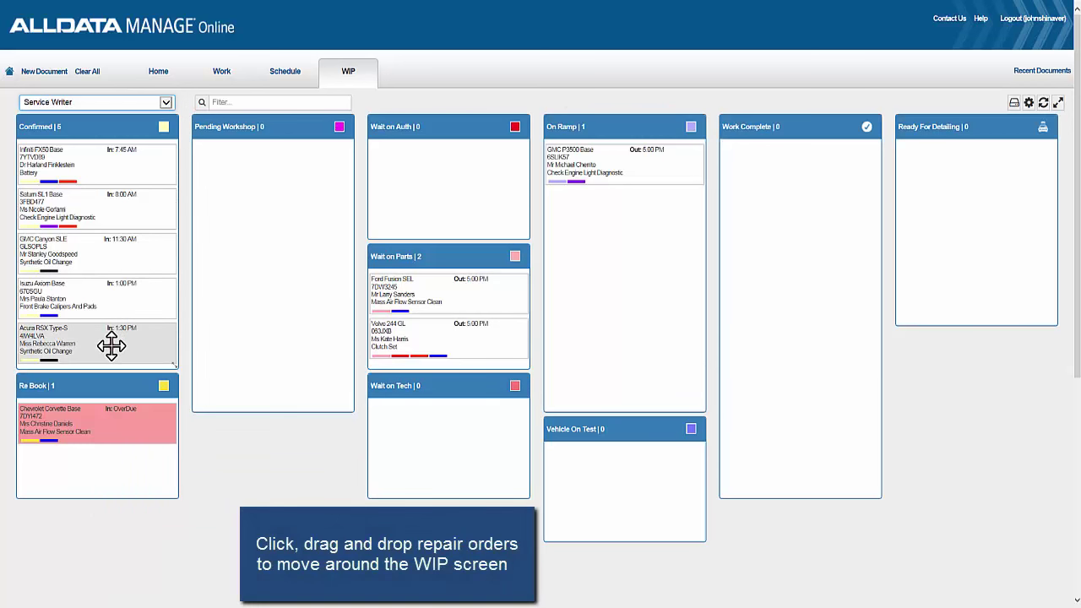
Drag the Acura RSX order from Confirmed into Pending Workshop and assign key tag 004
{"action": "left_click_drag", "start_coordinate": [111, 345], "coordinate": [295, 168]}
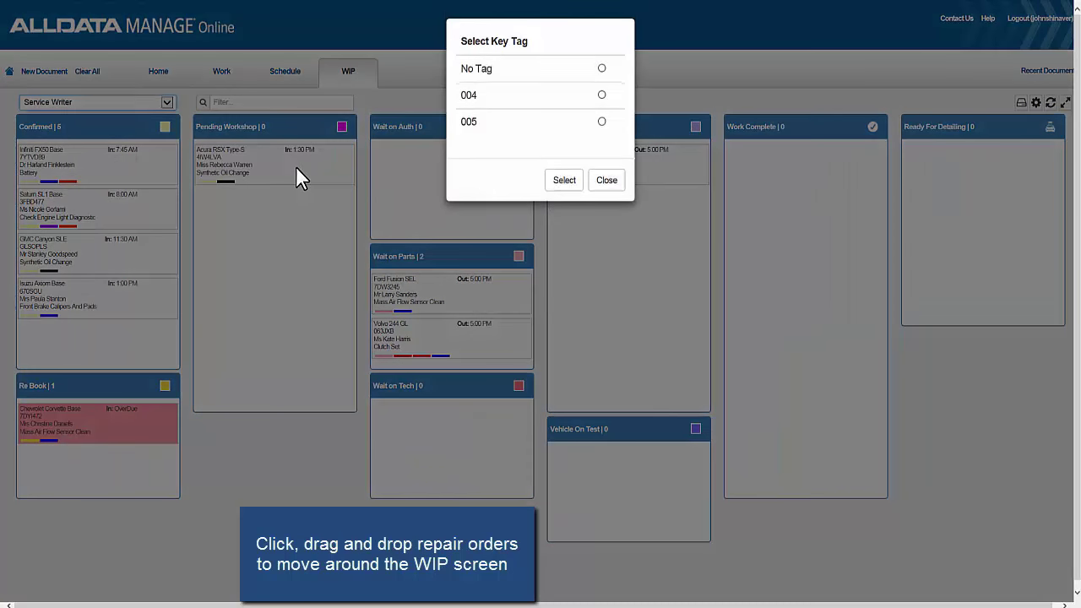
{"action": "left_click", "coordinate": [601, 96]}
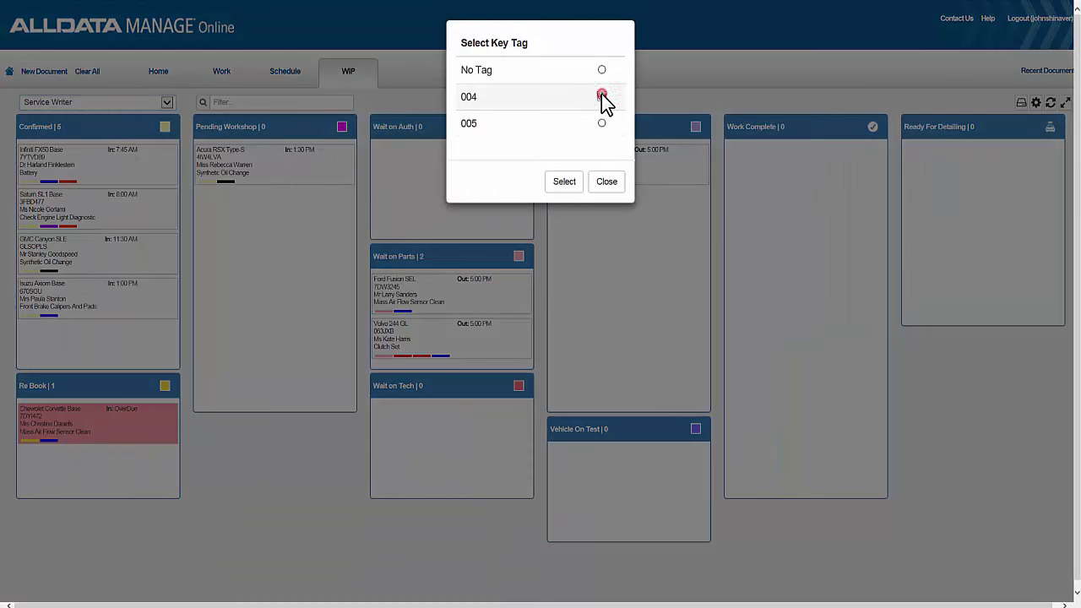
{"action": "left_click", "coordinate": [563, 182]}
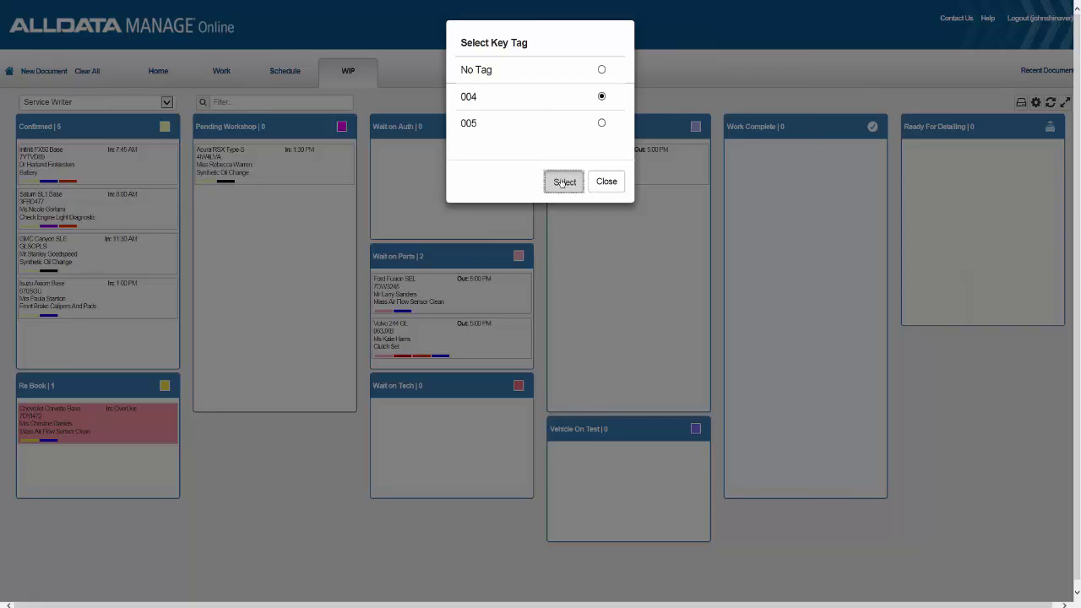
{"action": "left_click", "coordinate": [562, 182]}
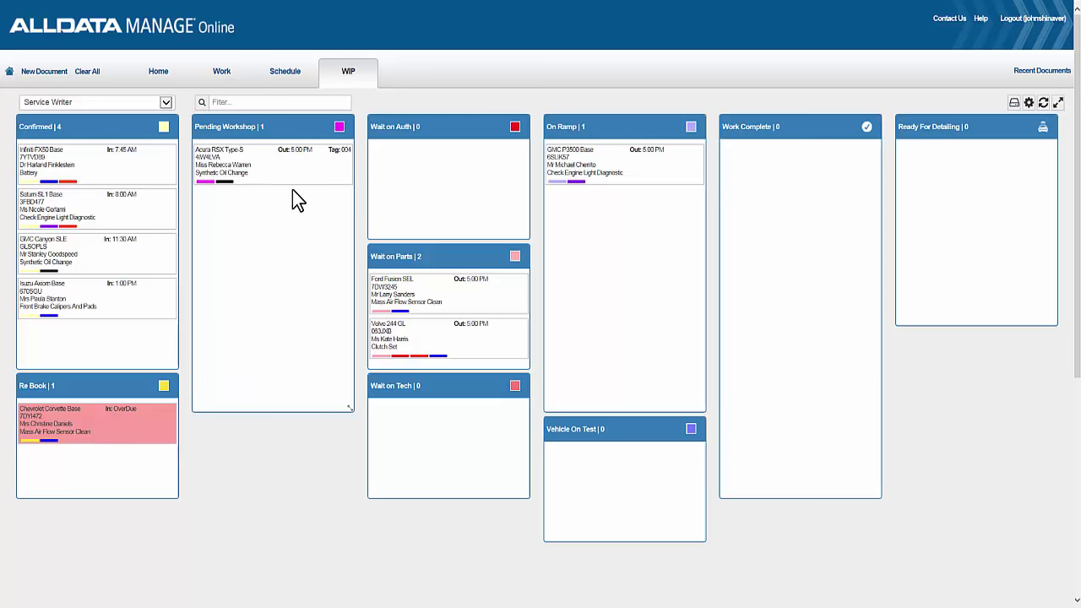
In the Technician view, drag the Acura RSX from Pending Workshop into On Ramp
{"action": "left_click", "coordinate": [166, 102]}
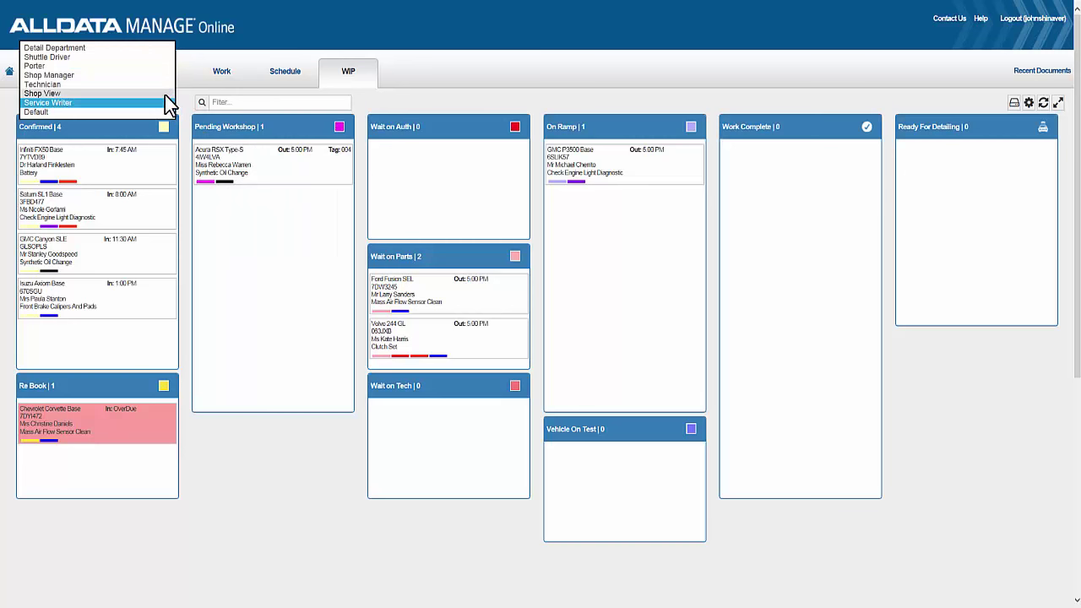
{"action": "left_click", "coordinate": [166, 85]}
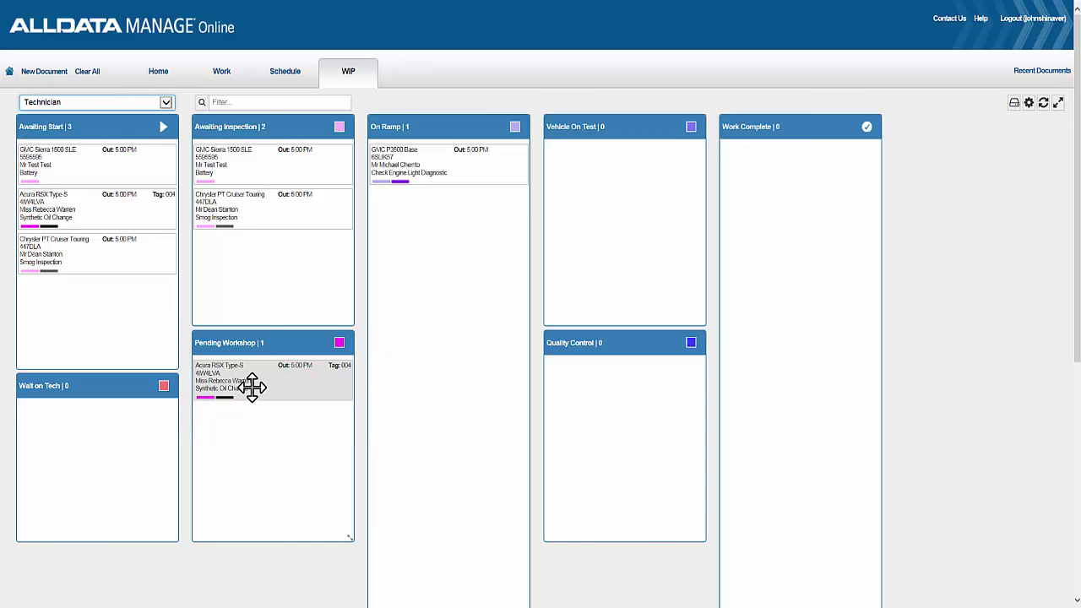
{"action": "left_click_drag", "start_coordinate": [251, 386], "coordinate": [422, 208]}
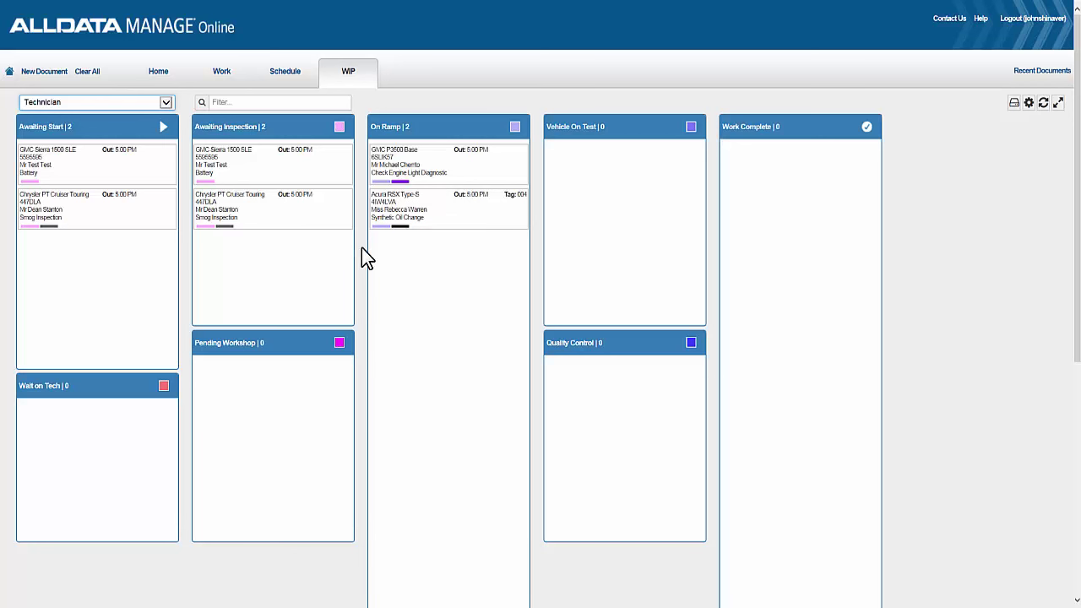
In the Service Writer view, open the Acura RSX repair order to confirm On Ramp status and tag 004
{"action": "left_click", "coordinate": [166, 103]}
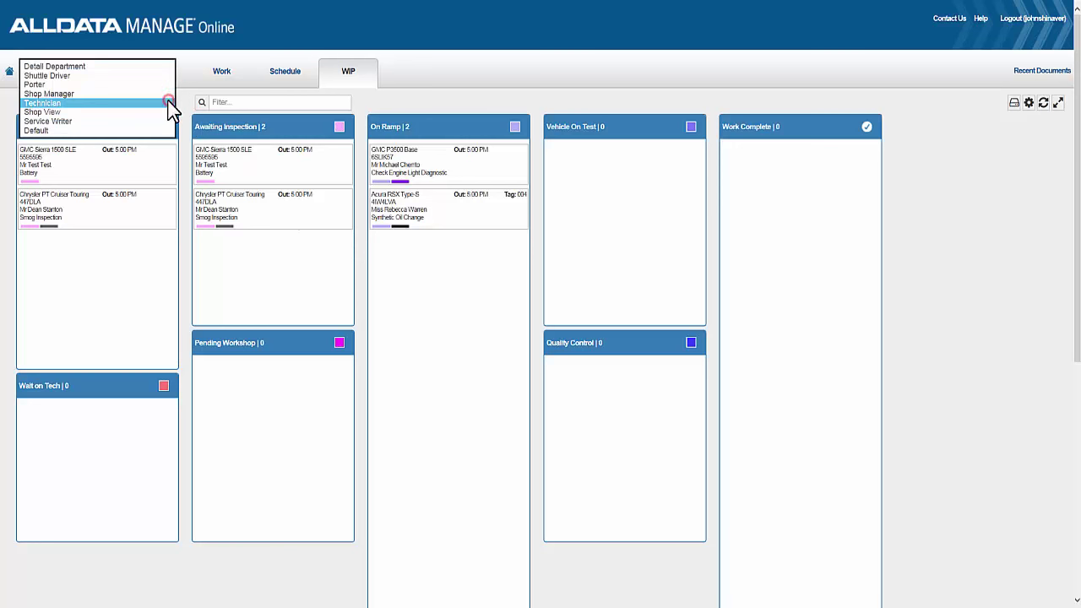
{"action": "left_click", "coordinate": [150, 121]}
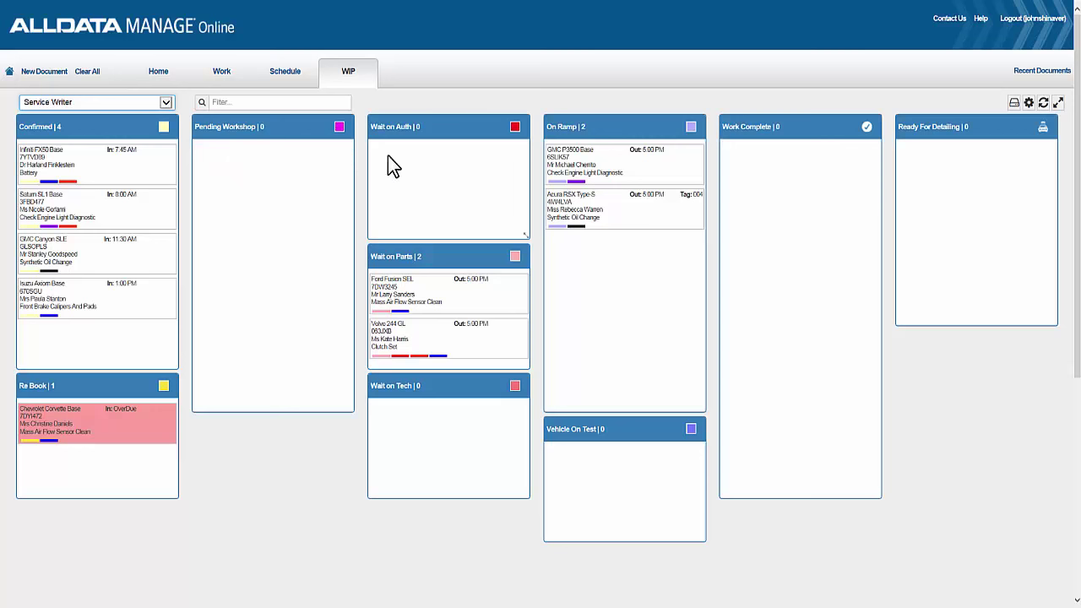
{"action": "left_click", "coordinate": [630, 218]}
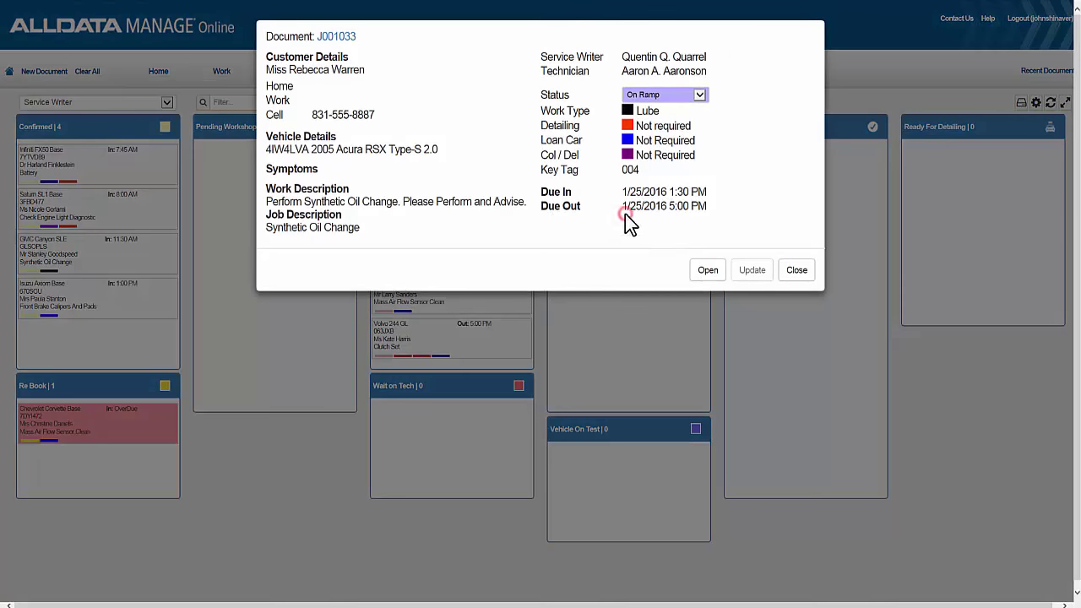
{"action": "left_click", "coordinate": [708, 270]}
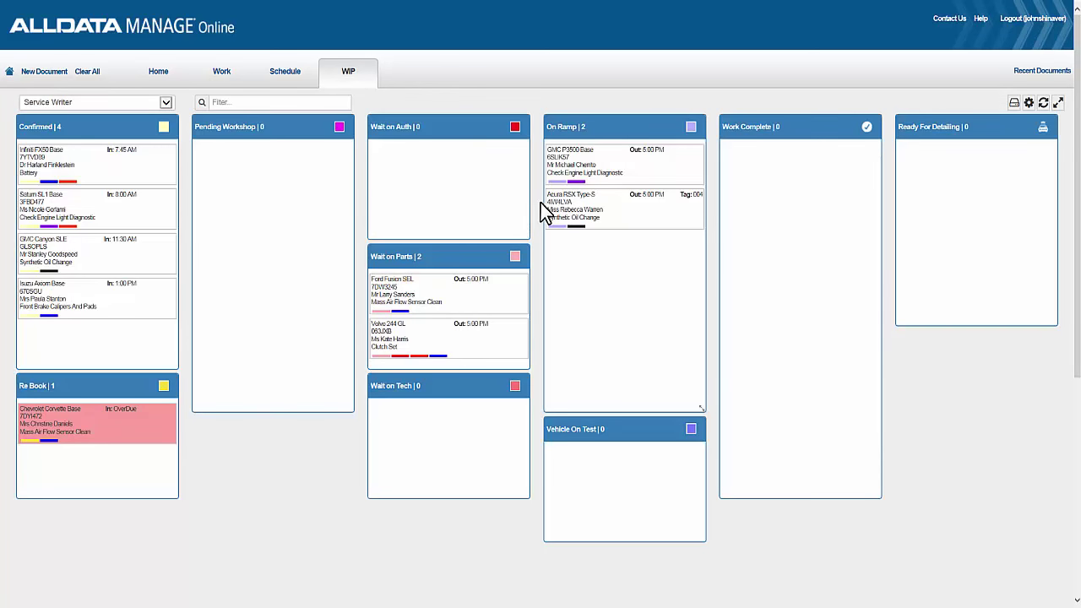
In the Technician view, move the Acura RSX from On Ramp to Quality Control, then Work Complete
{"action": "left_click", "coordinate": [166, 103]}
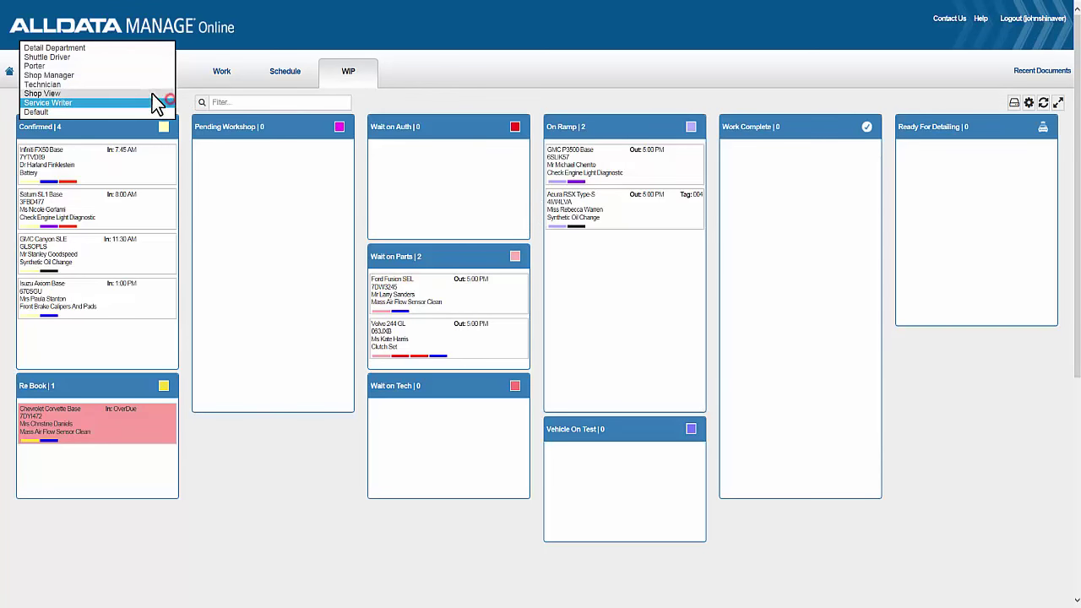
{"action": "left_click", "coordinate": [153, 86]}
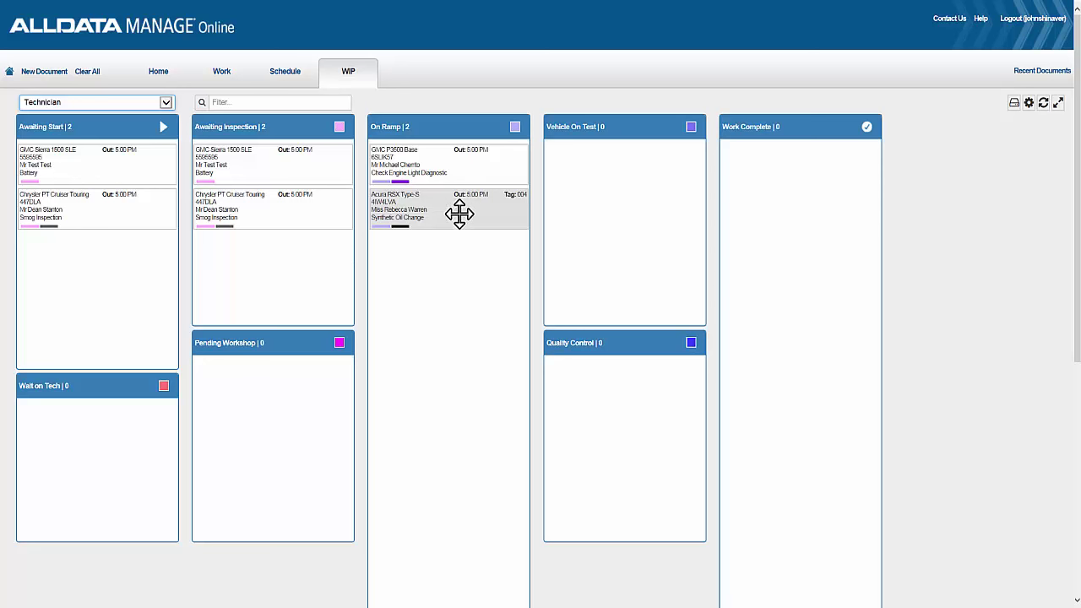
{"action": "left_click_drag", "start_coordinate": [455, 214], "coordinate": [632, 385]}
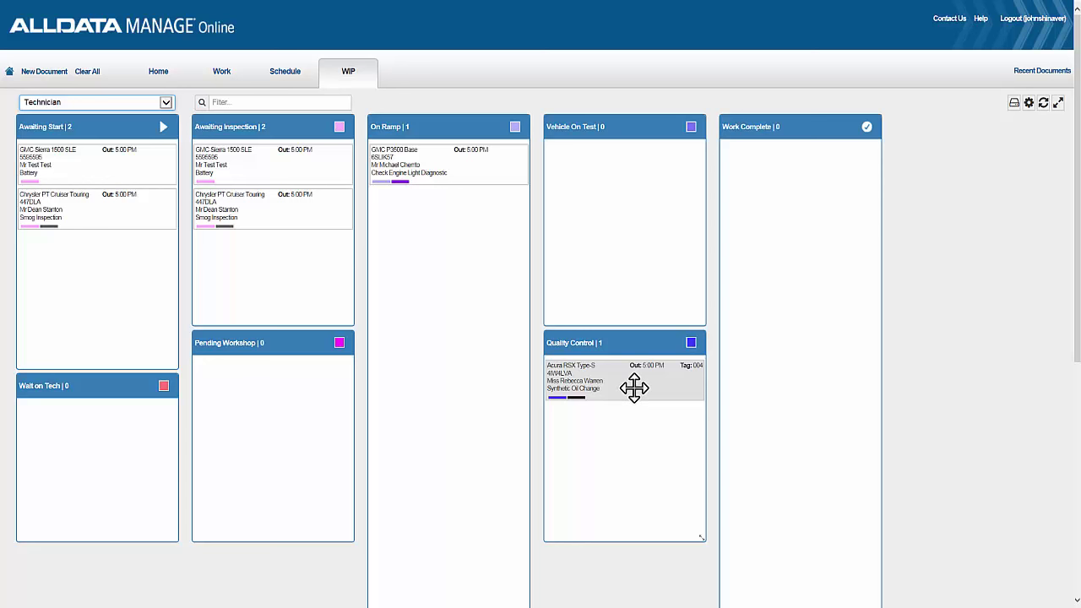
{"action": "mouse_move", "coordinate": [634, 387]}
{"action": "left_mouse_down"}
{"action": "mouse_move", "coordinate": [675, 326]}
{"action": "mouse_move", "coordinate": [779, 222]}
{"action": "mouse_move", "coordinate": [785, 231]}
{"action": "left_mouse_up"}
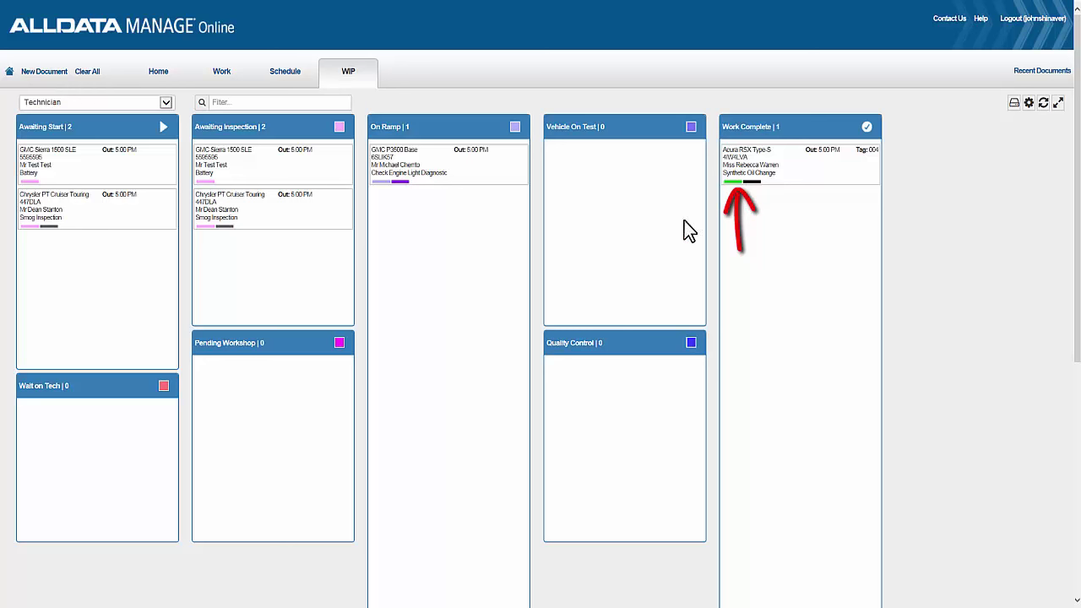
In the Service Writer layout, open and update the Acura RSX repair order, then reopen its details
{"action": "left_click", "coordinate": [166, 103]}
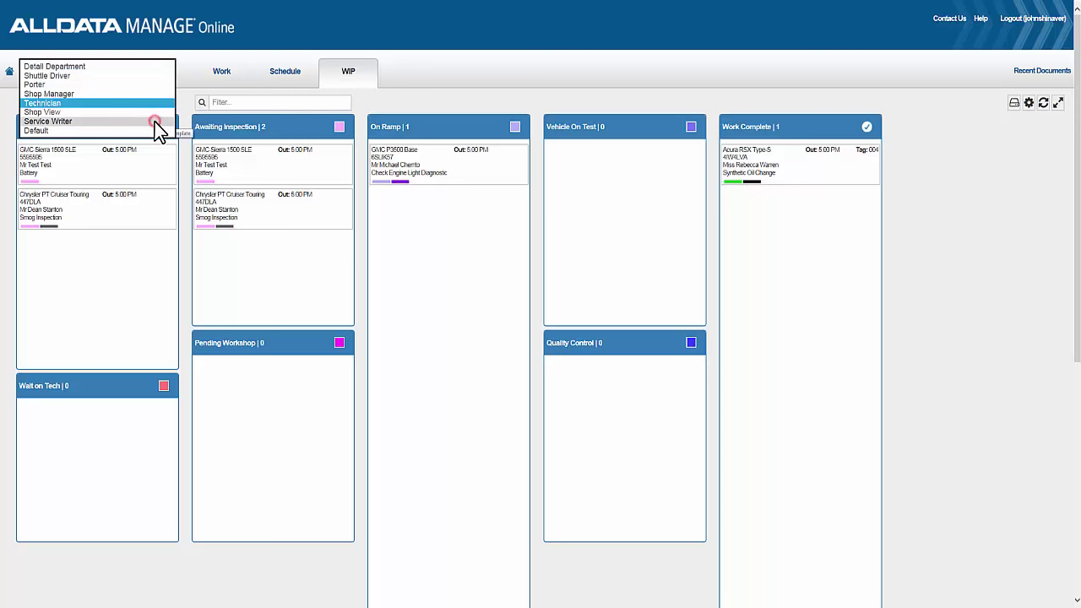
{"action": "left_click", "coordinate": [154, 122]}
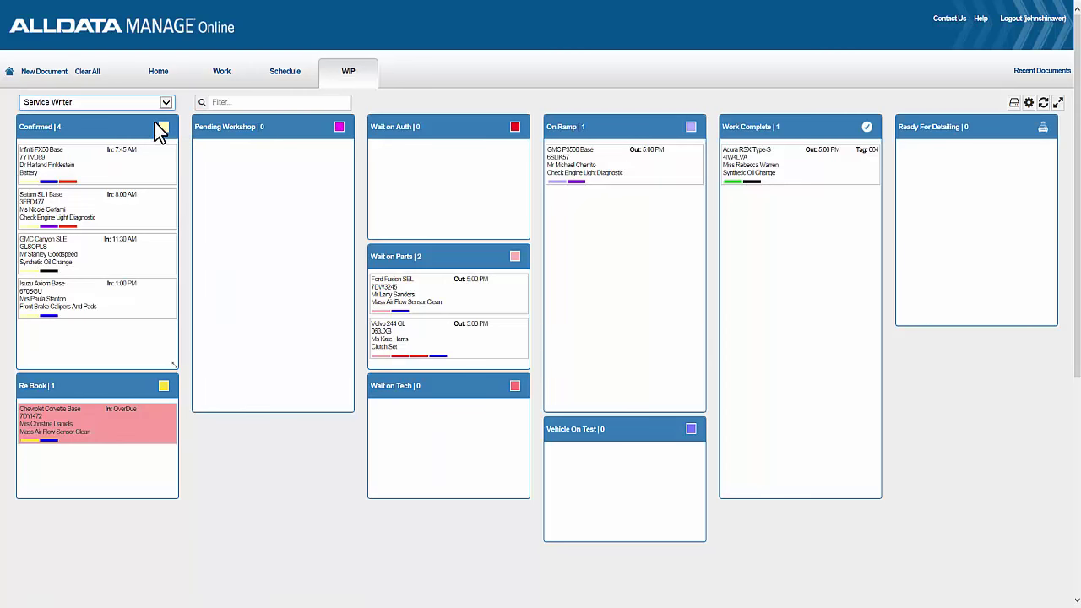
{"action": "mouse_move", "coordinate": [799, 181]}
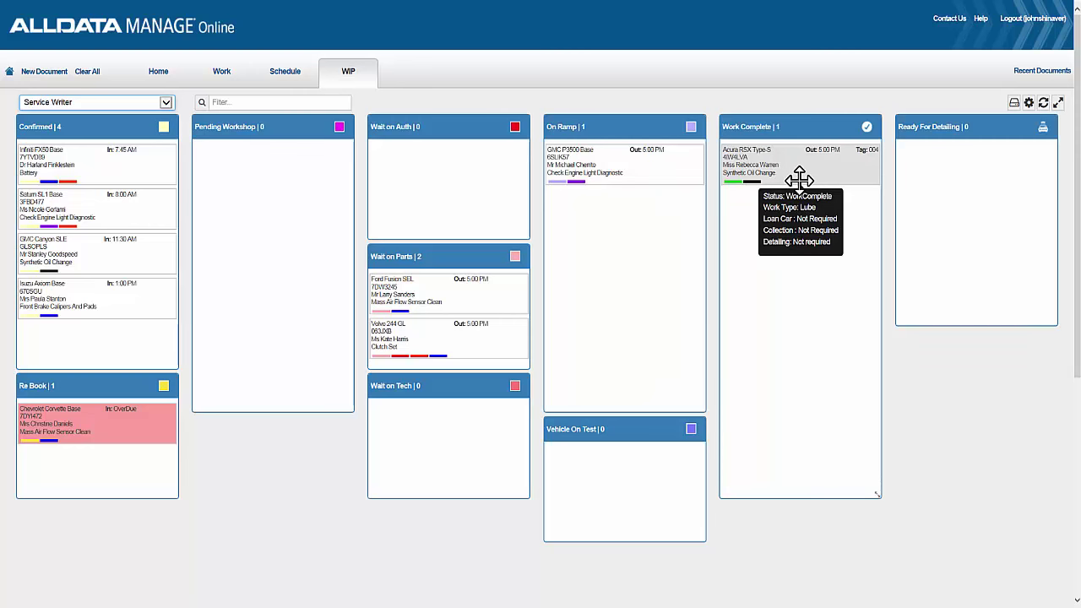
{"action": "left_click", "coordinate": [799, 179]}
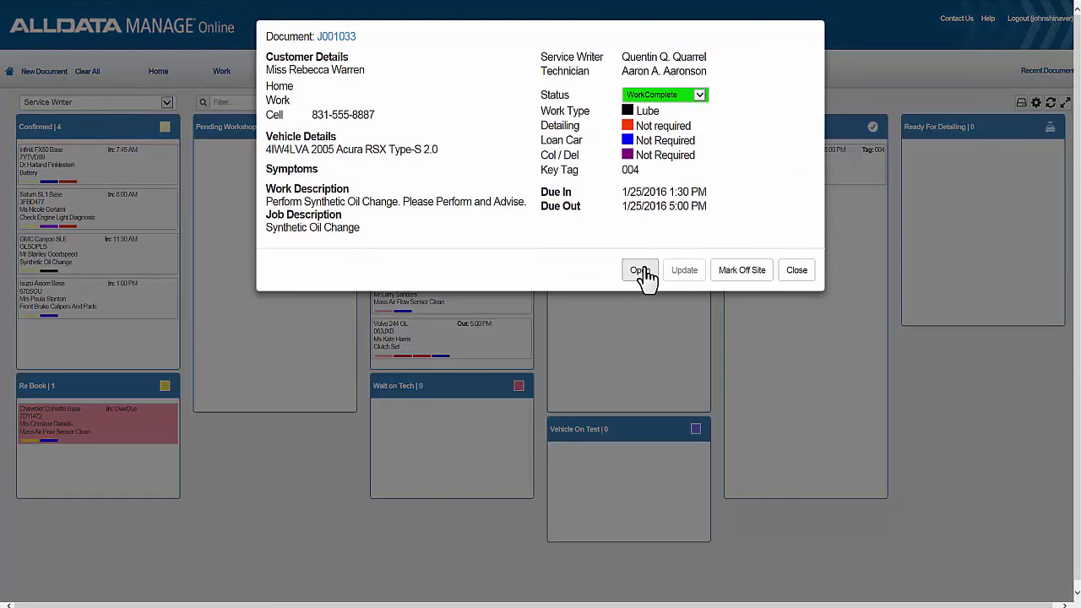
{"action": "left_click", "coordinate": [640, 270]}
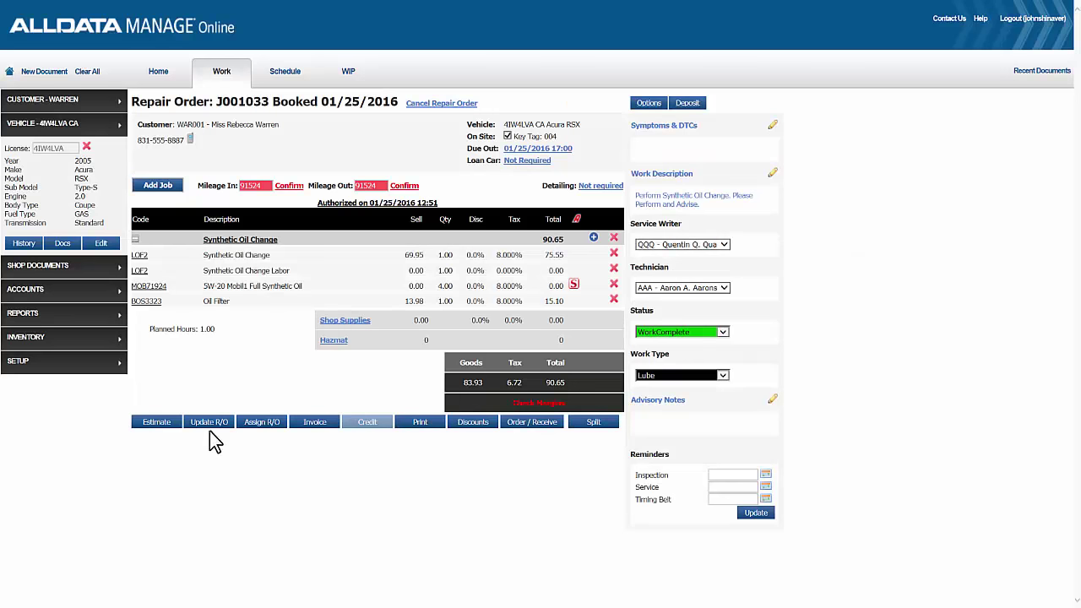
{"action": "left_click", "coordinate": [322, 427]}
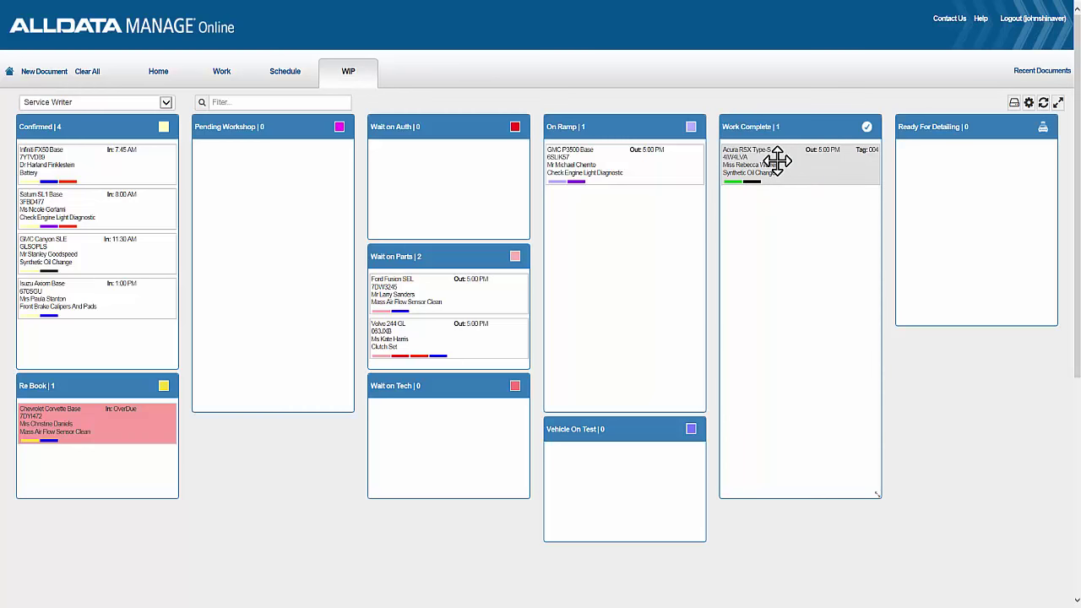
{"action": "double_click", "coordinate": [776, 160]}
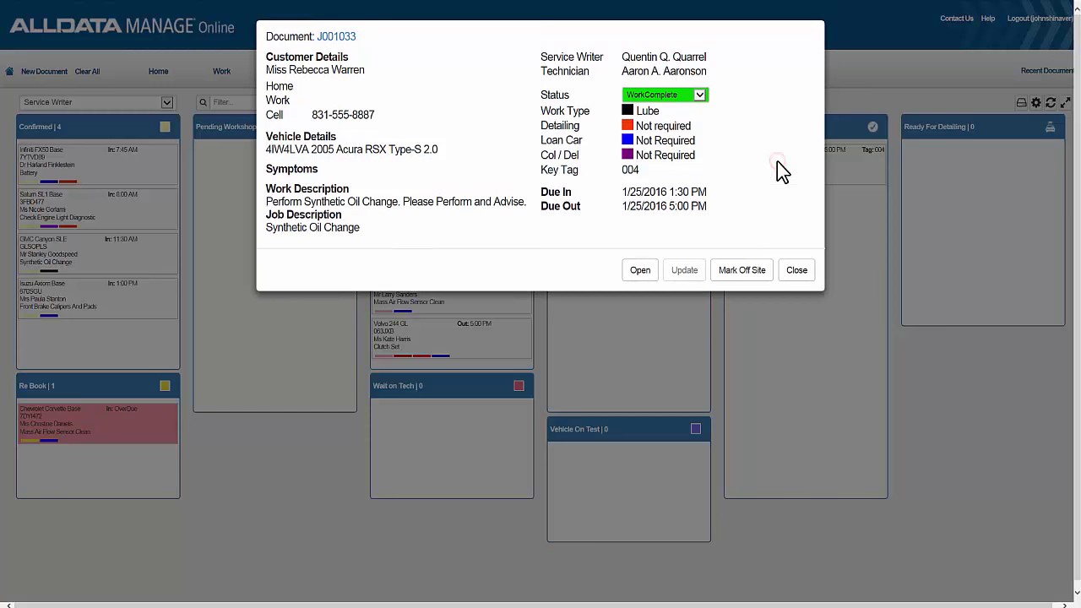
Mark the Acura RSX job off site from its details dialog
{"action": "left_click", "coordinate": [757, 274]}
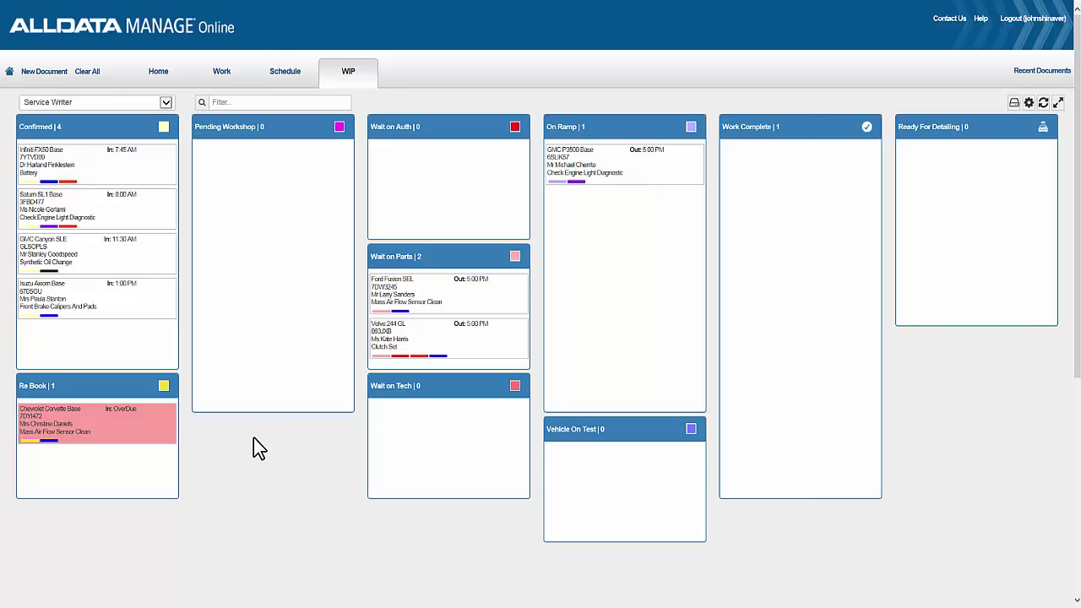
{"action": "mouse_move", "coordinate": [70, 226]}
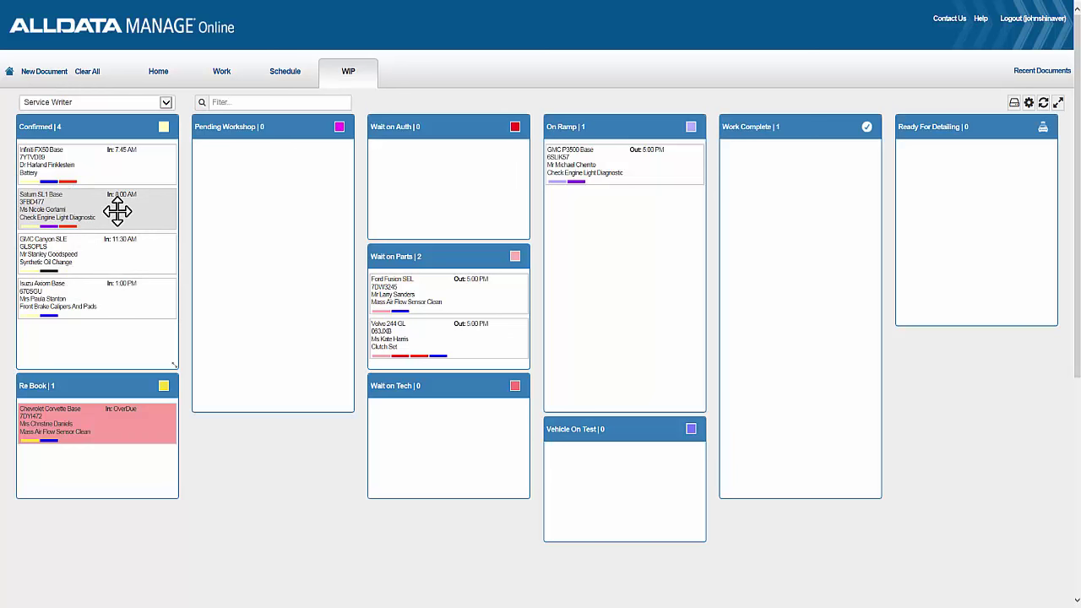
Move the Saturn SL1 into Pending Workshop with key tag 005, then open its details
{"action": "left_click_drag", "start_coordinate": [117, 211], "coordinate": [289, 178]}
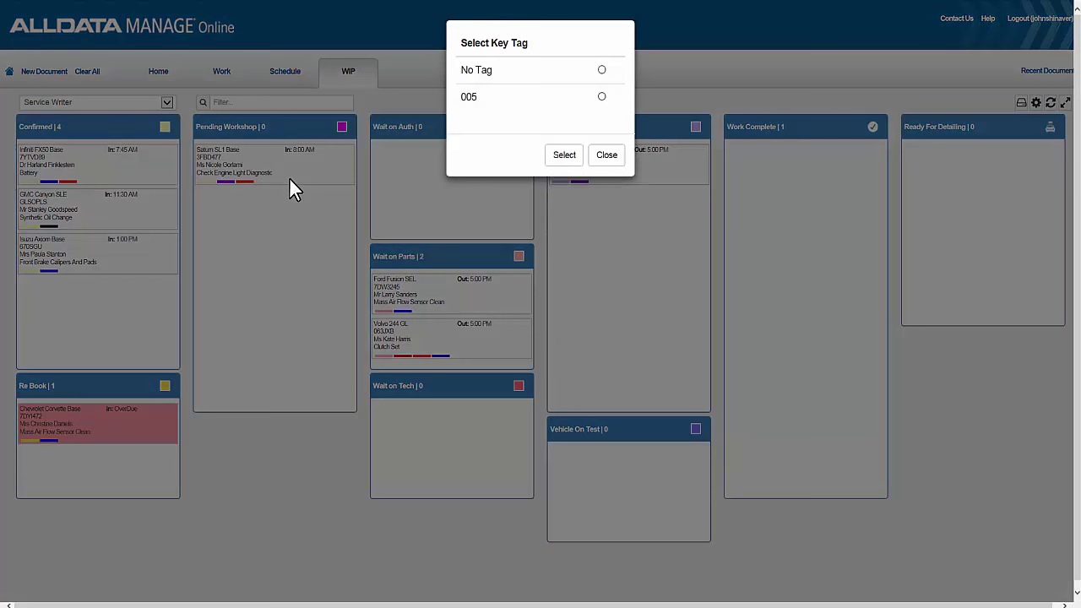
{"action": "left_click", "coordinate": [602, 98]}
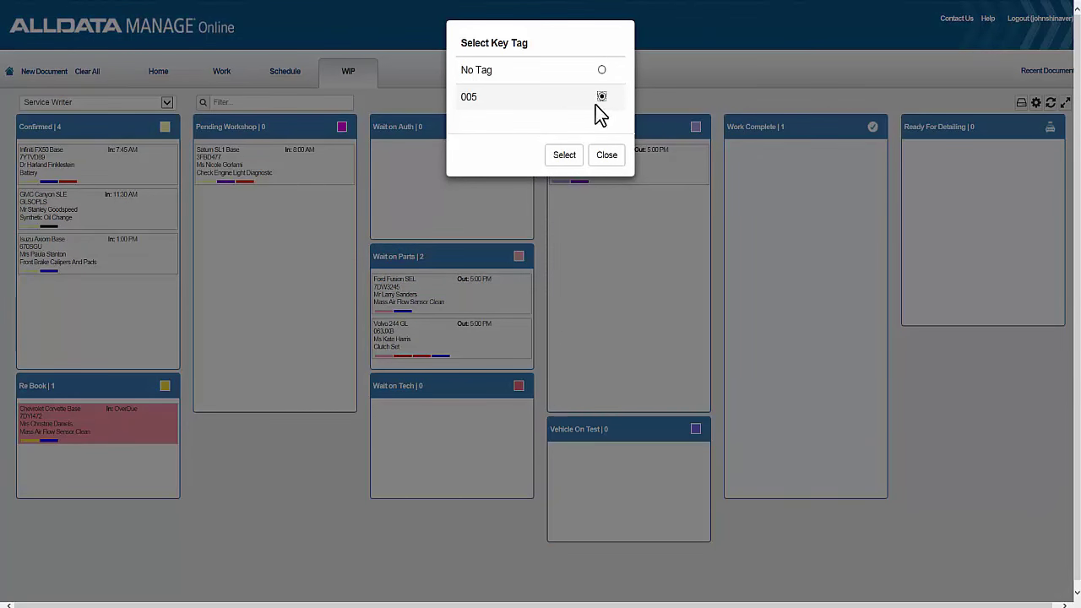
{"action": "left_click", "coordinate": [563, 154]}
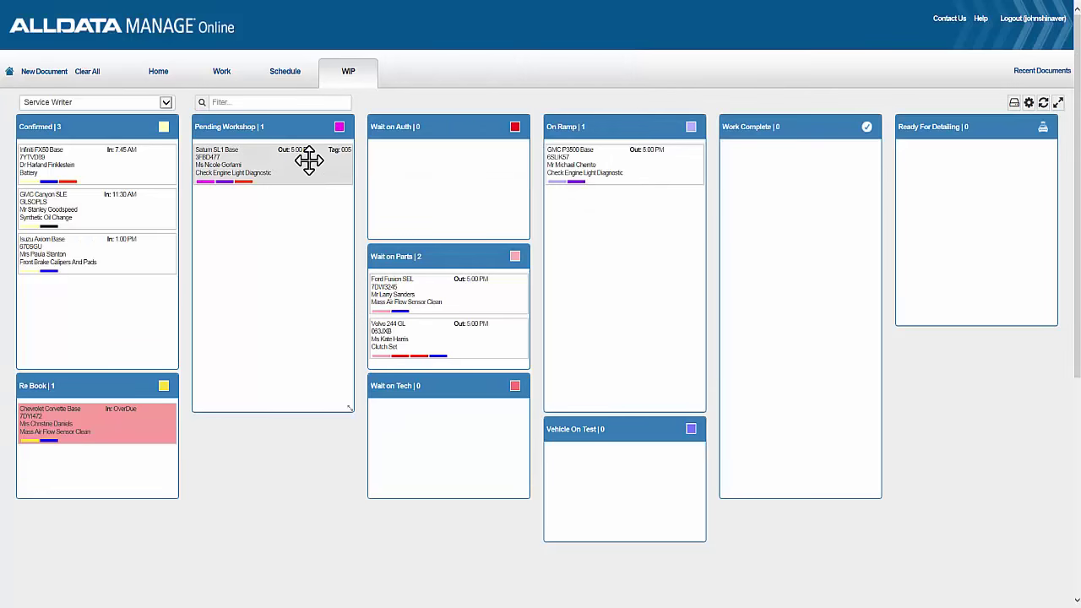
{"action": "double_click", "coordinate": [309, 160]}
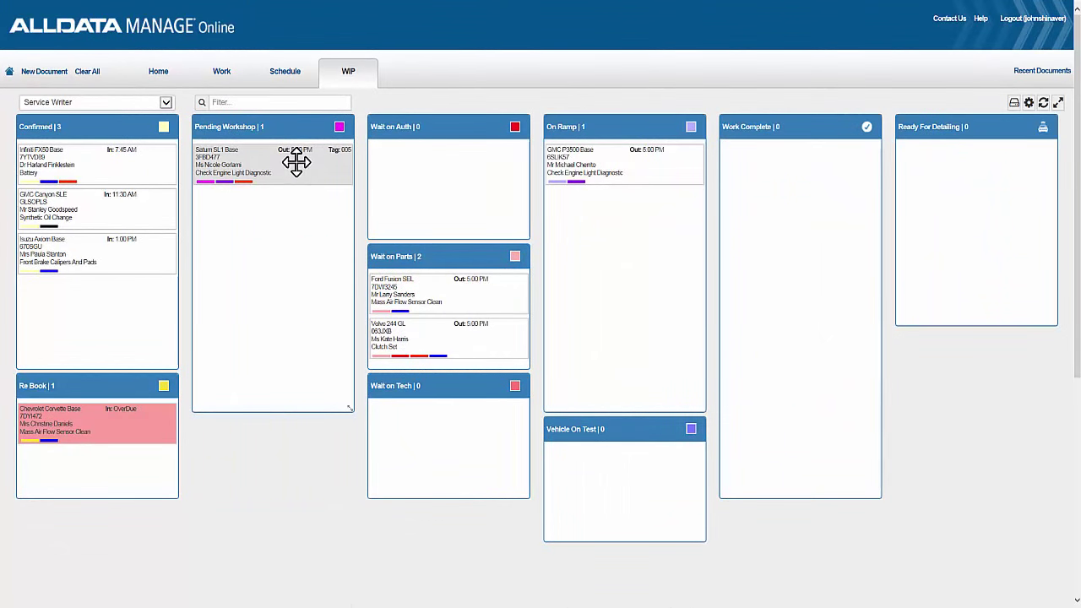
Move the Saturn SL1 job card into On Ramp, then on into Work Complete
{"action": "left_click_drag", "start_coordinate": [296, 162], "coordinate": [612, 205]}
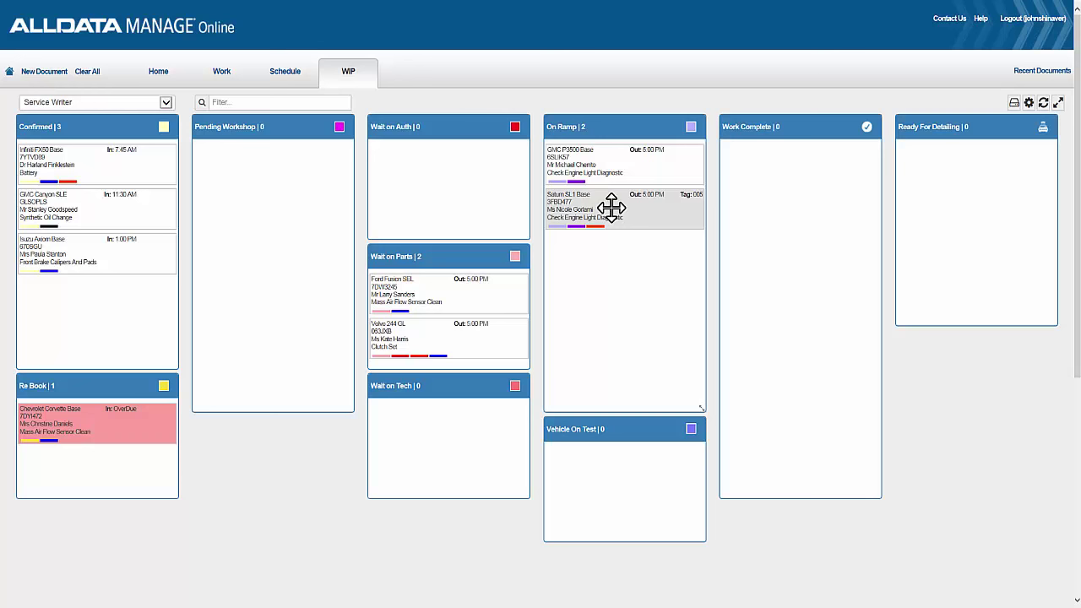
{"action": "left_click_drag", "start_coordinate": [612, 206], "coordinate": [787, 169]}
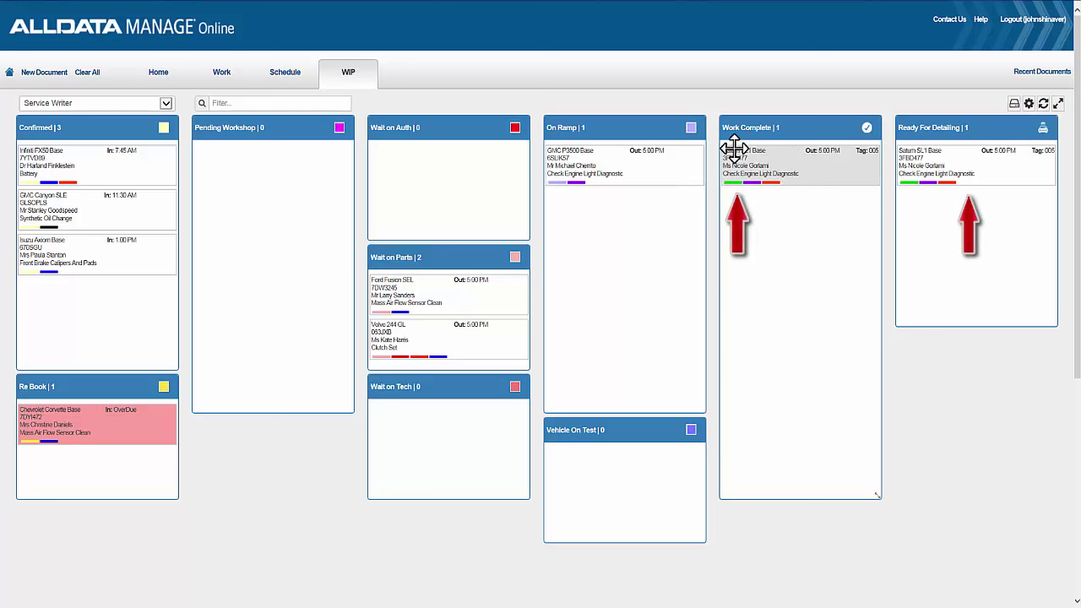
{"action": "mouse_move", "coordinate": [729, 179]}
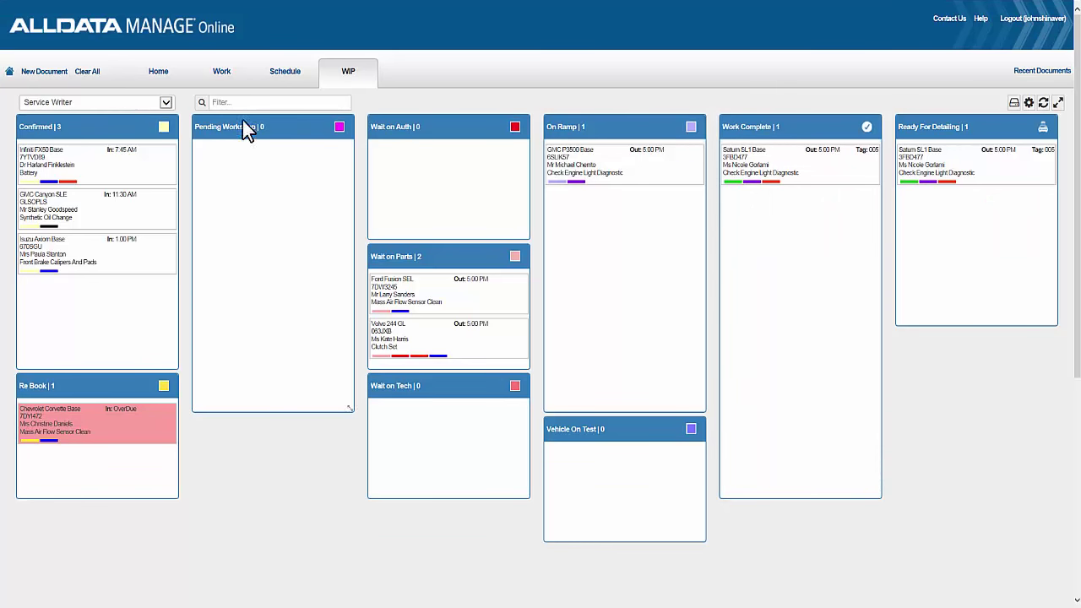
{"action": "left_click", "coordinate": [165, 106]}
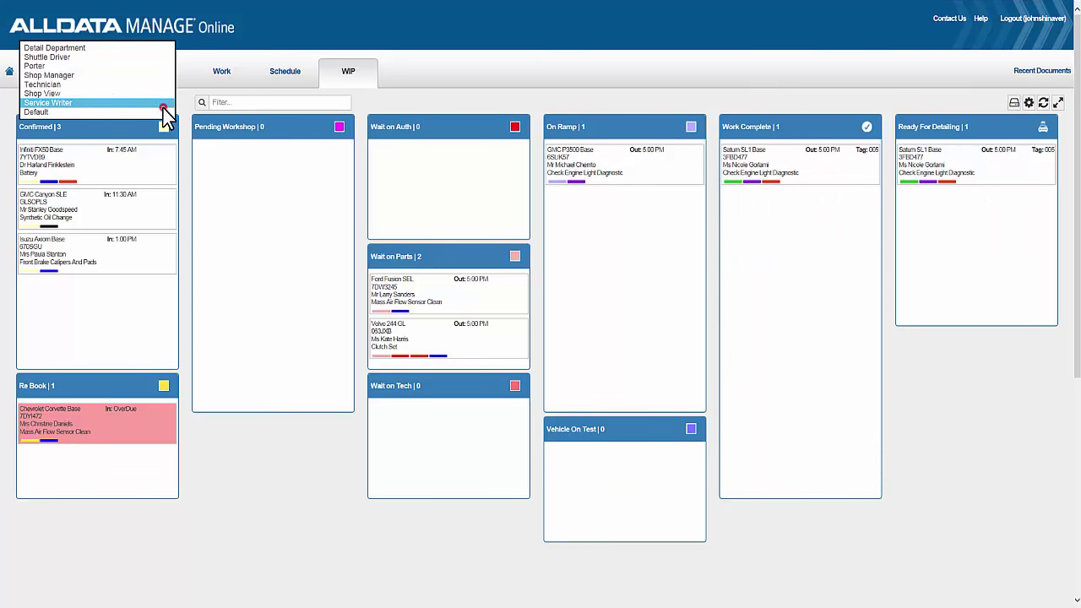
{"action": "left_click", "coordinate": [157, 48]}
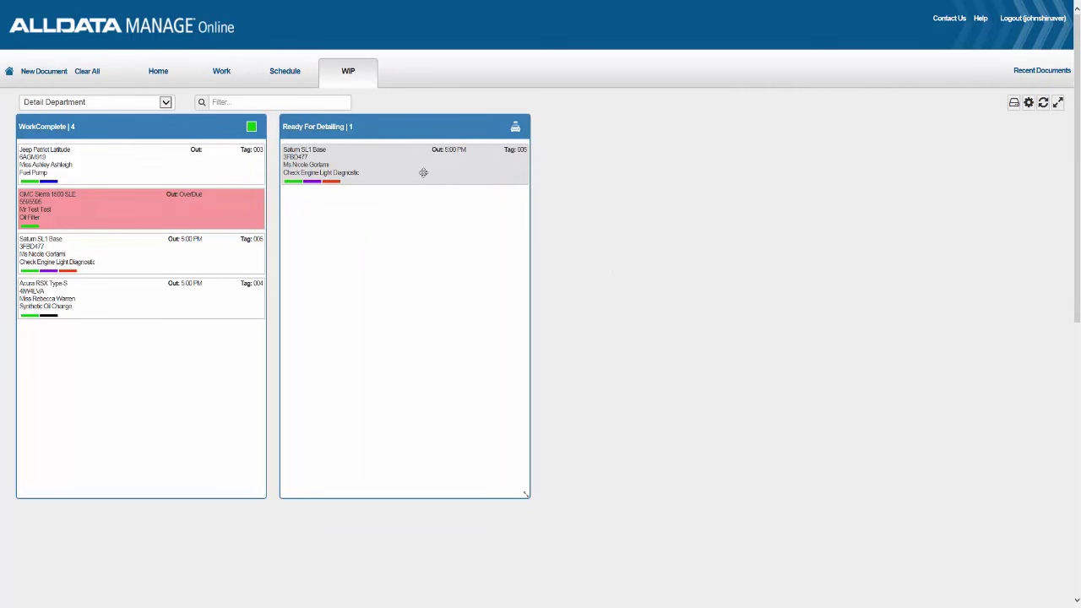
{"action": "left_click", "coordinate": [166, 103]}
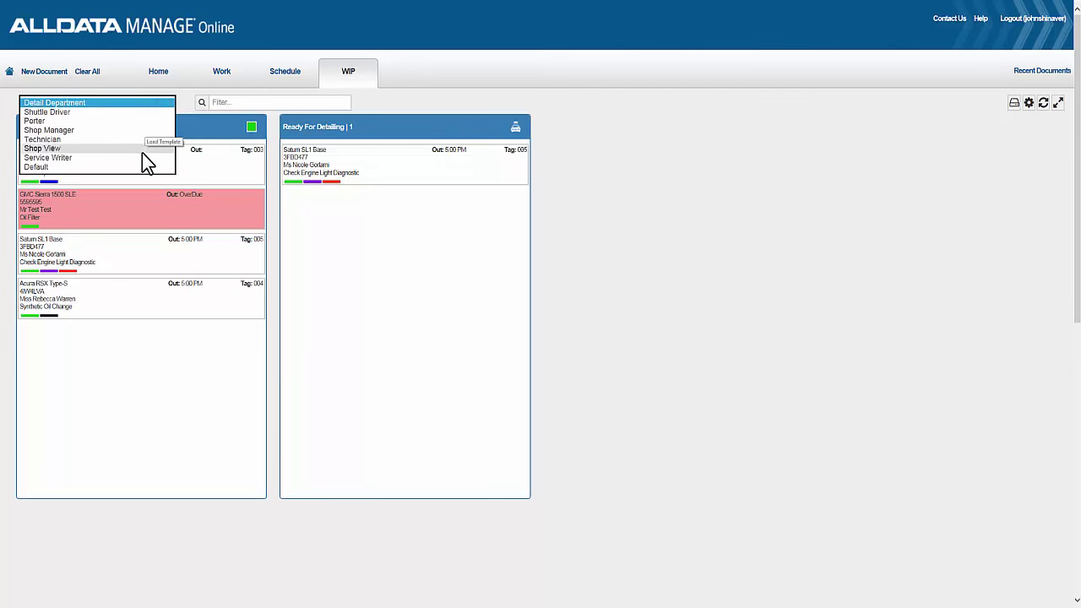
On the Service Writer board, mark Saturn SL1 detailing complete and open repair order J001028
{"action": "left_click", "coordinate": [148, 159]}
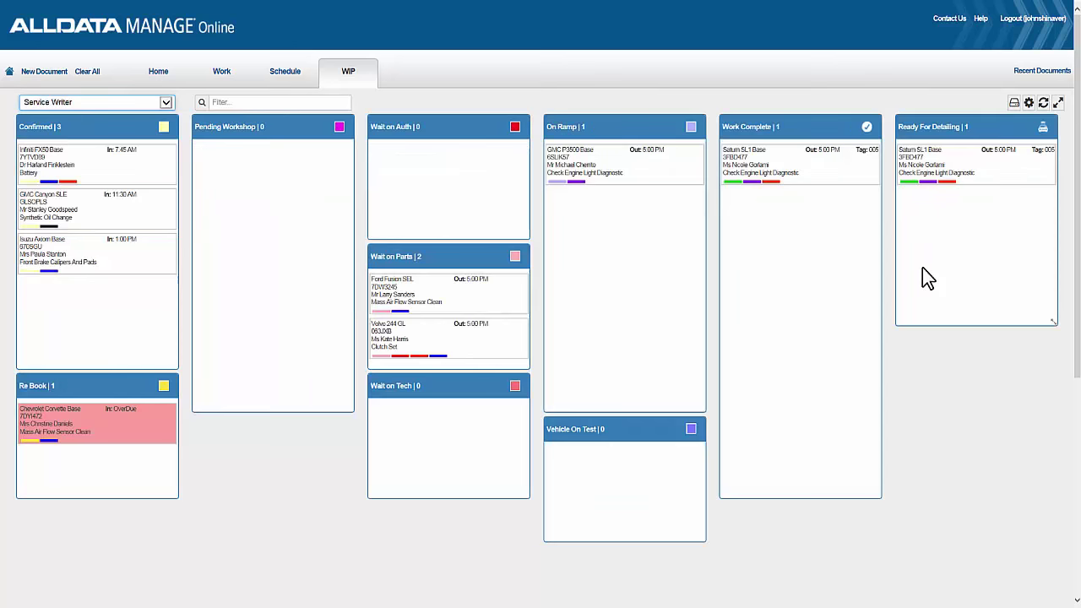
{"action": "double_click", "coordinate": [992, 173]}
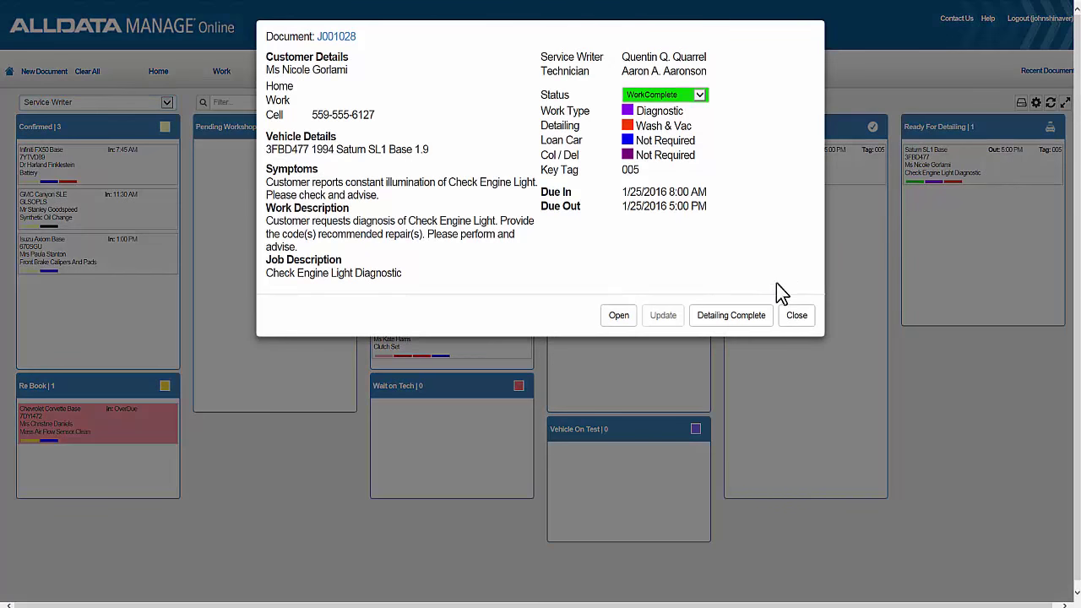
{"action": "left_click", "coordinate": [754, 328]}
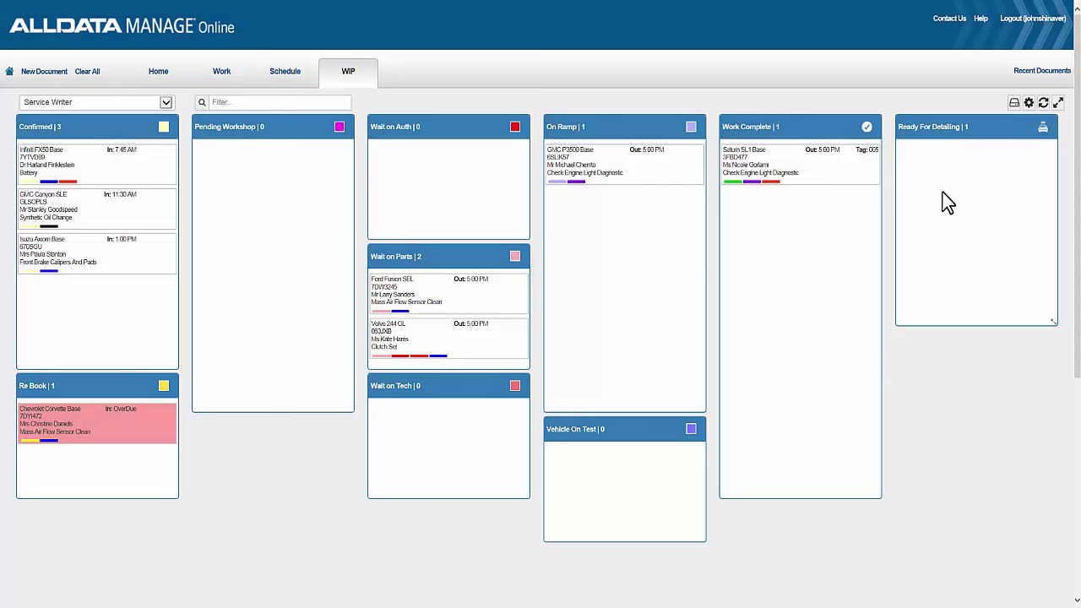
{"action": "left_click", "coordinate": [222, 75]}
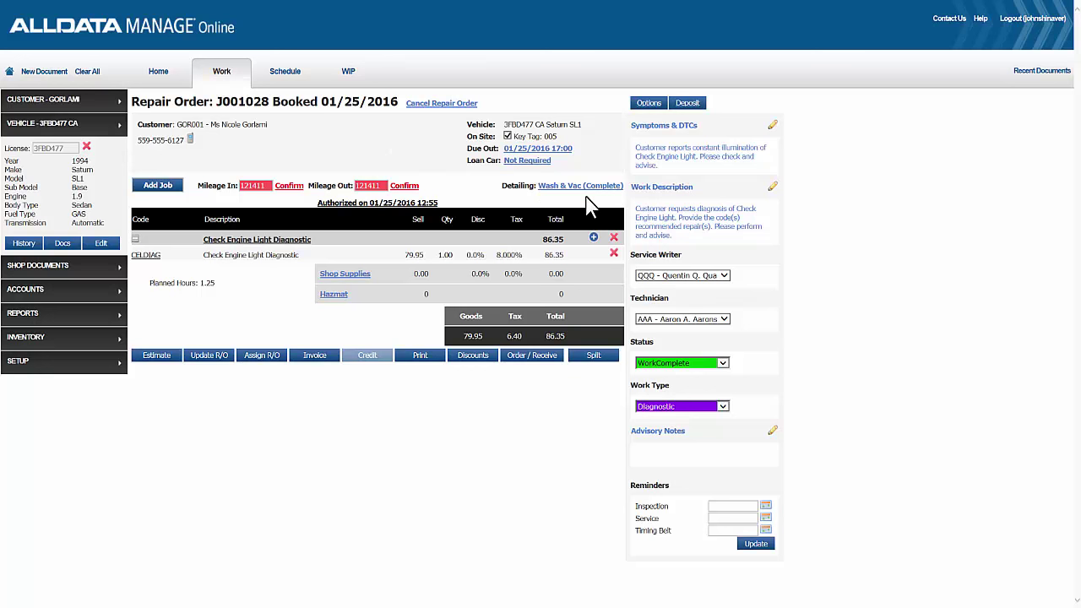
Back on the WIP board, mark the Saturn SL1 in Work Complete off site
{"action": "left_click", "coordinate": [349, 81]}
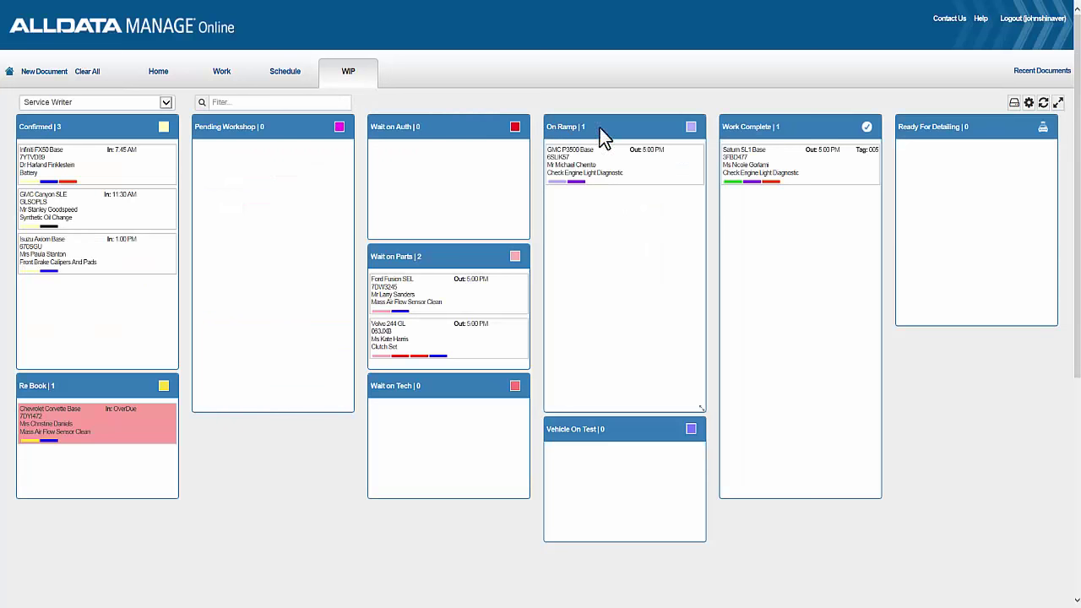
{"action": "left_click", "coordinate": [808, 174]}
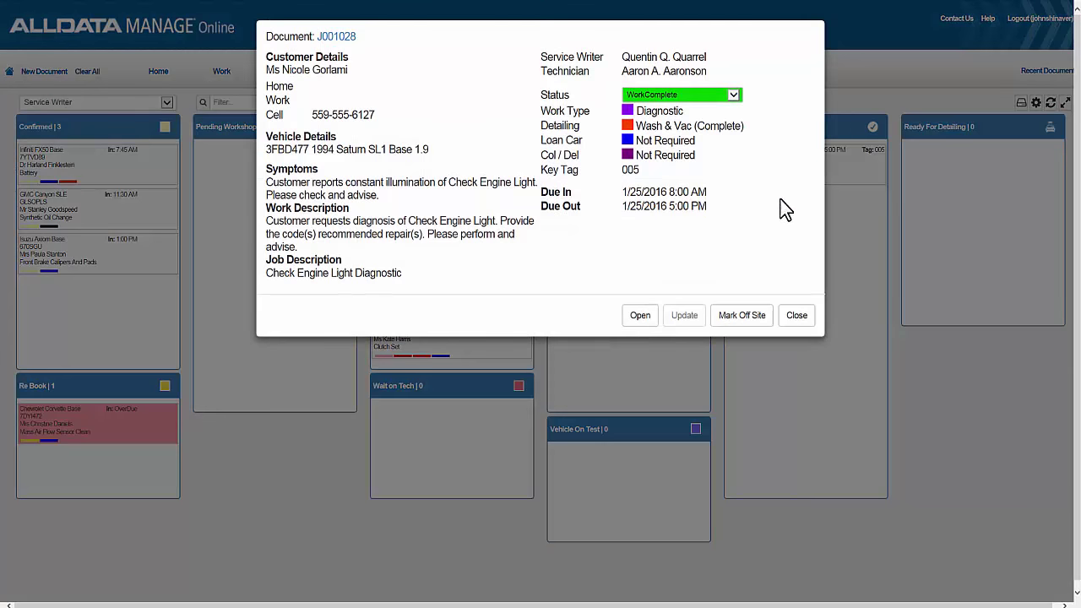
{"action": "left_click", "coordinate": [741, 316]}
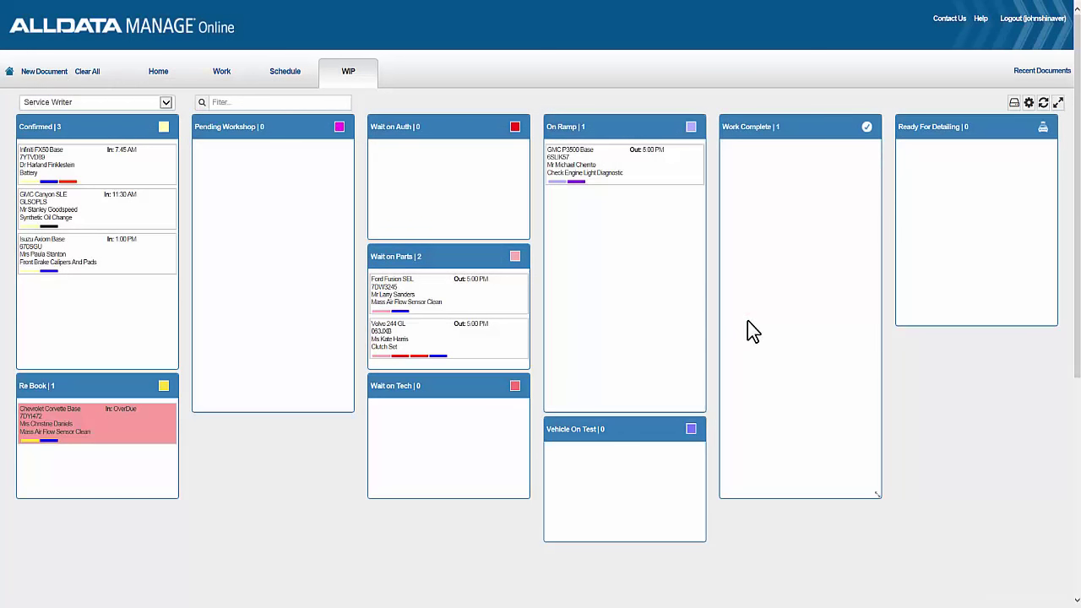